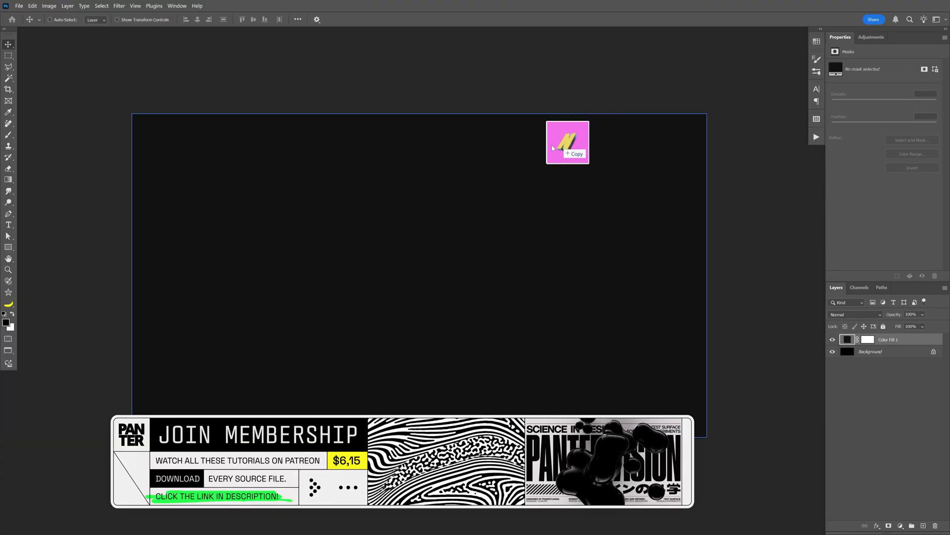
Step: Place the N.png image in the middle of the dark canvas
left_click_drag(567, 142, 426, 270)
key("Return")
key("ctrl+0")
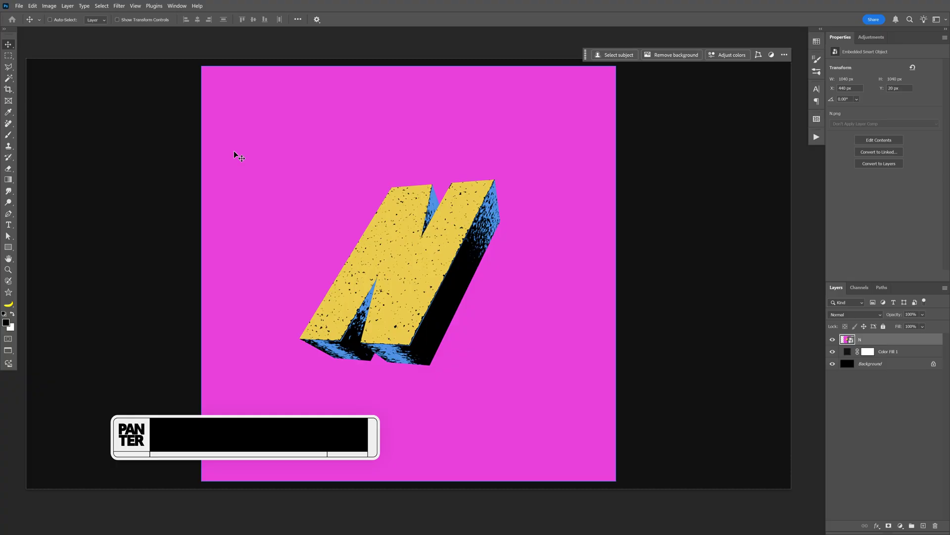
Step: Draw a loose polygonal selection around the letter N, leaving a pink border, and mask the N layer with it
left_click(8, 68)
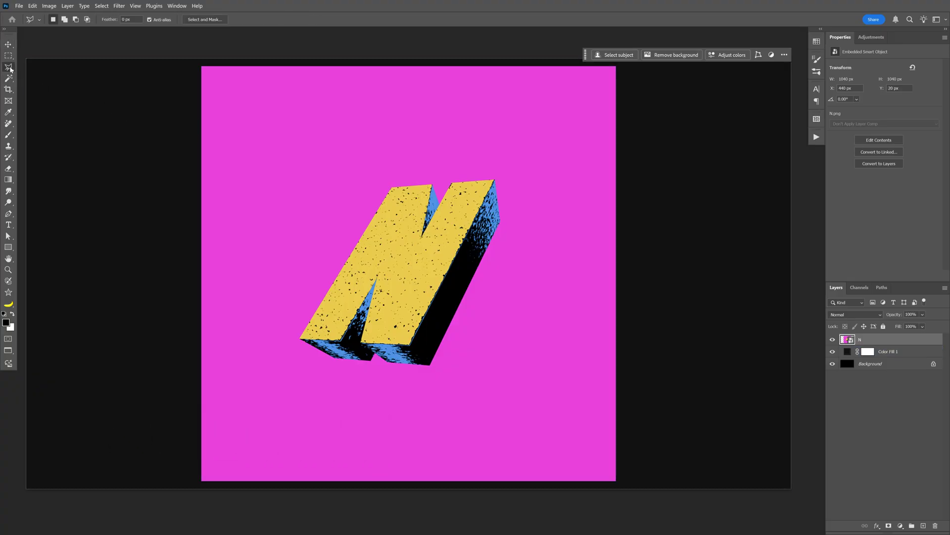
left_click(349, 143)
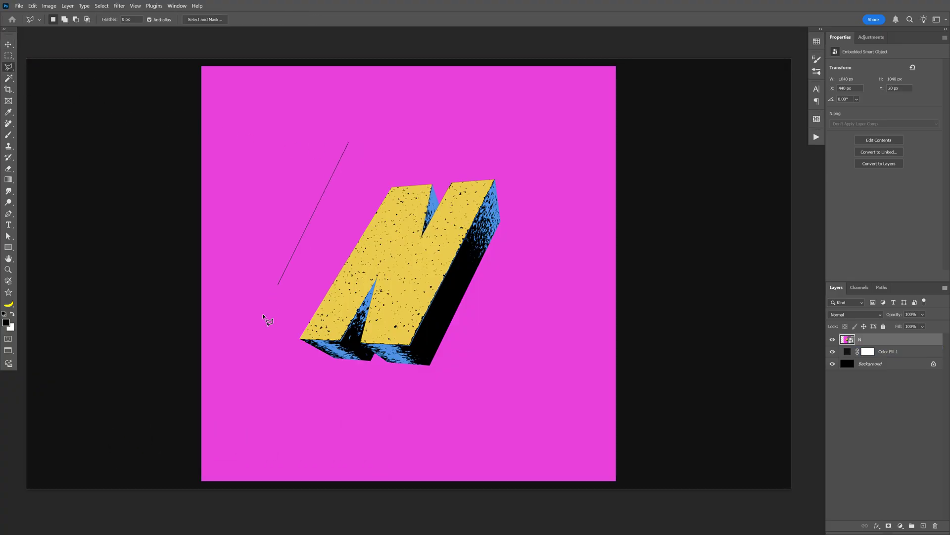
left_click(424, 437)
left_click(348, 143)
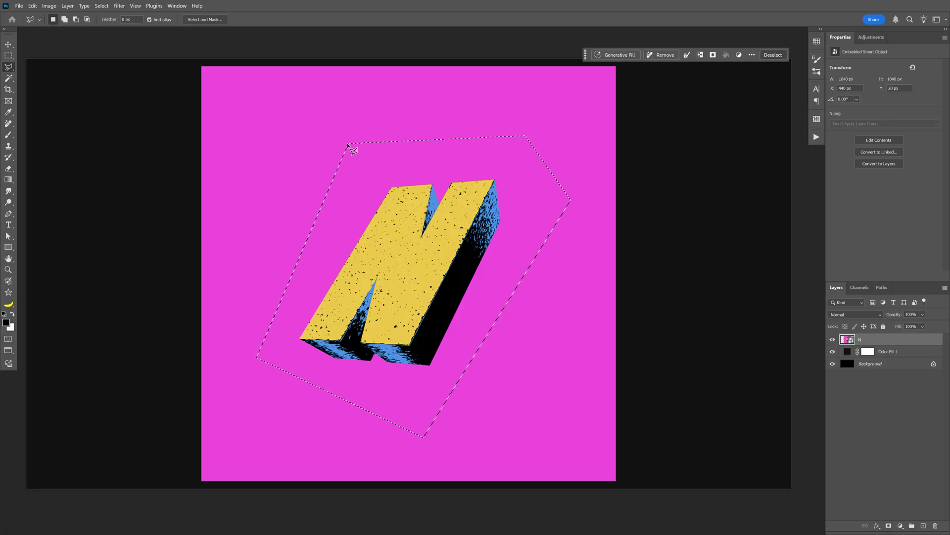
left_click(888, 526)
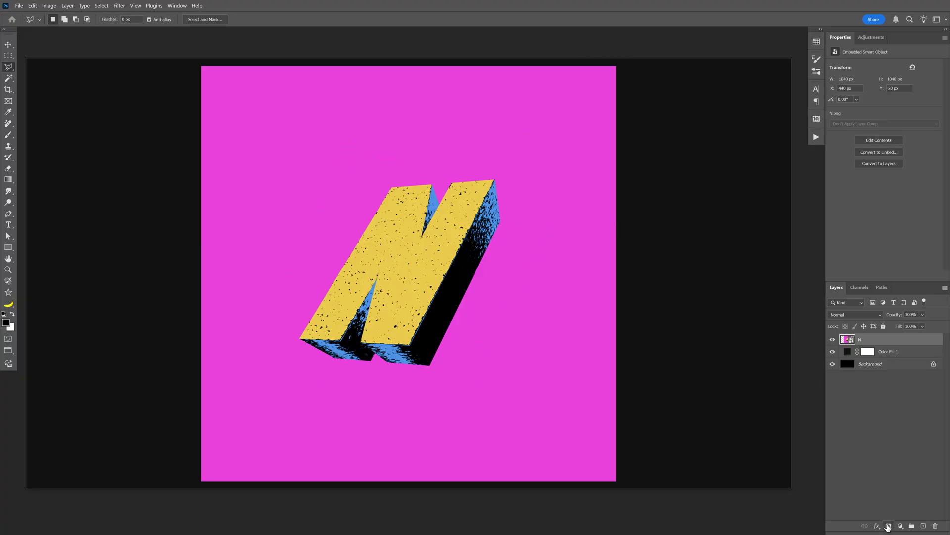
key("v")
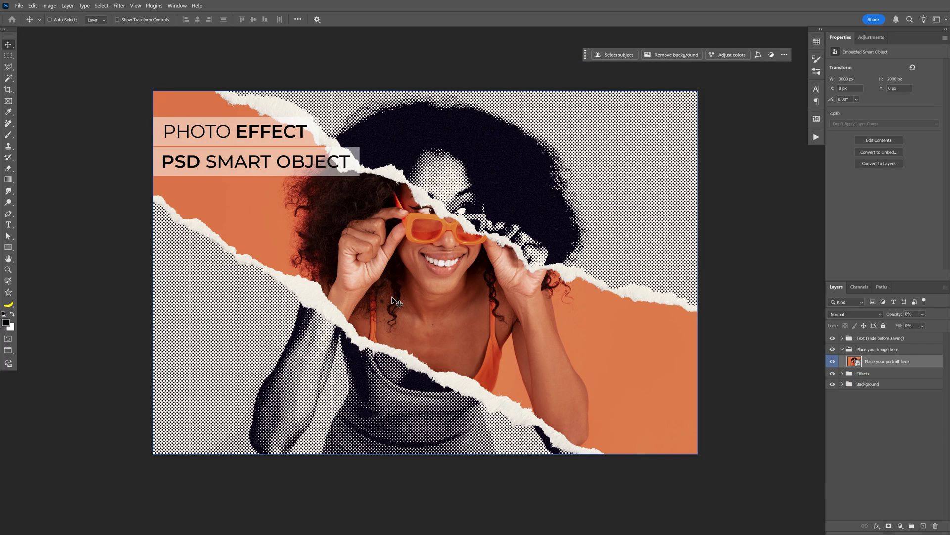
Step: In the torn photo effect template, delete the text, "Place your image here" and Background groups, keeping only Effects
left_click(857, 338)
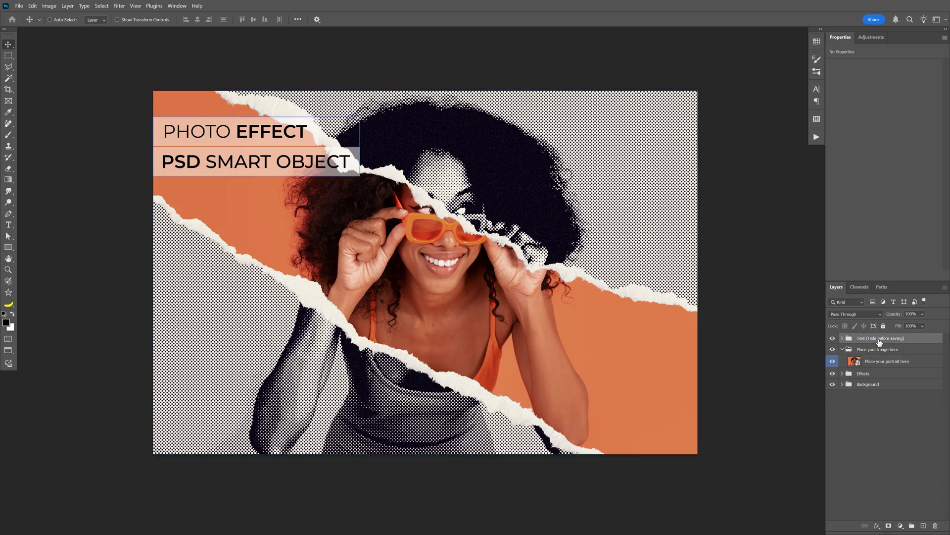
key("Delete")
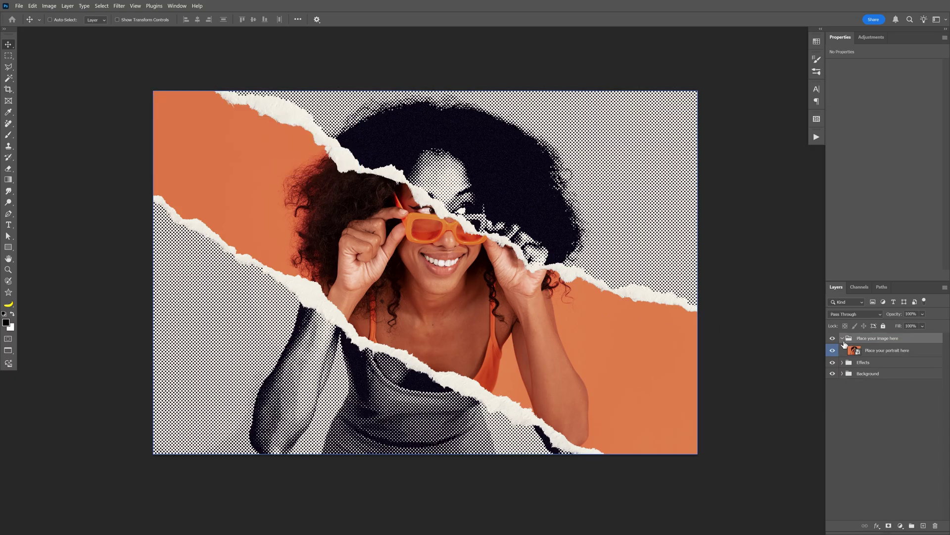
key("Delete")
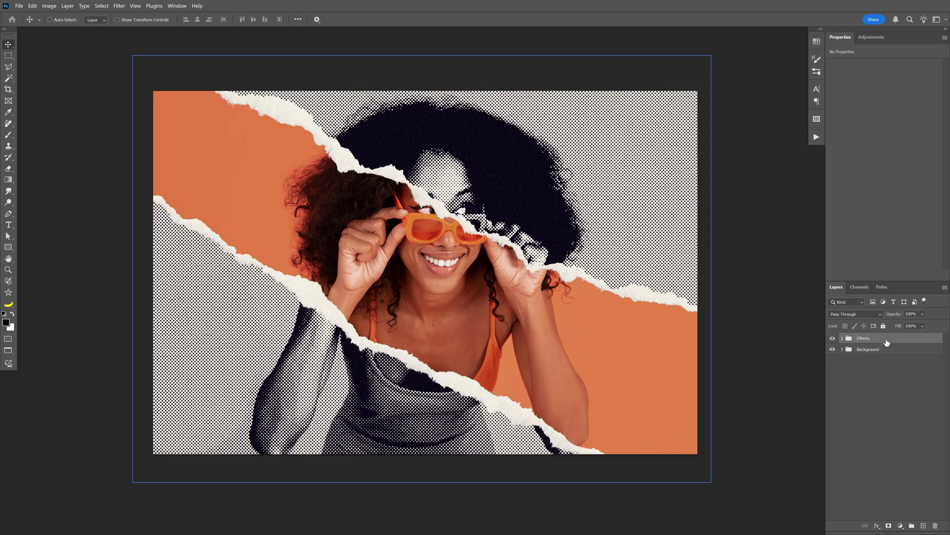
left_click(831, 339)
left_click(831, 339)
left_click(875, 351)
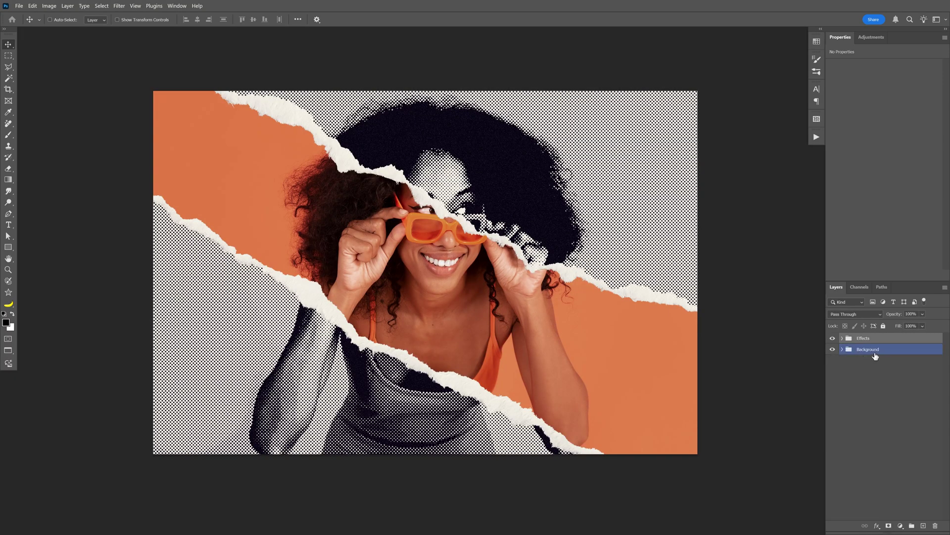
key("Delete")
Step: Delete the Brightness/Contrast 1, Color Lookup 2 and Color Lookup 1 adjustment layers from the Effects group
left_click(842, 338)
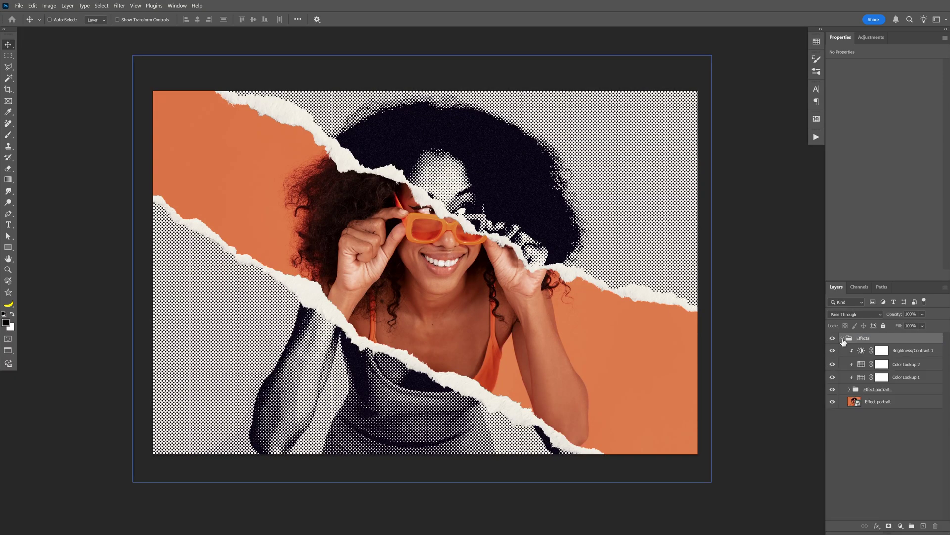
left_click(918, 351)
key("Delete")
key("Delete")
left_click(919, 352)
key("Delete")
key("Delete")
left_click(918, 352)
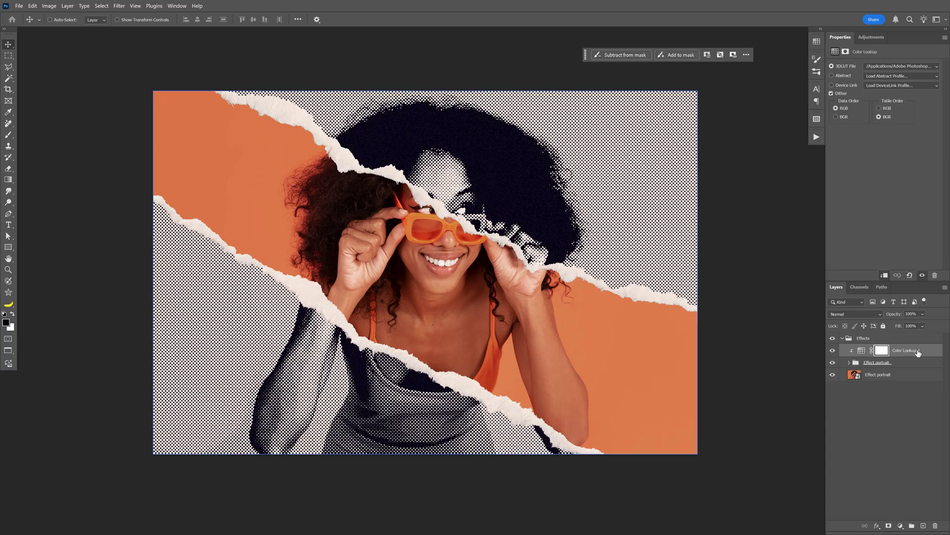
key("Delete")
key("Delete")
Step: Add a black solid color fill layer directly above the bottom Effect portrait image
left_click(900, 362)
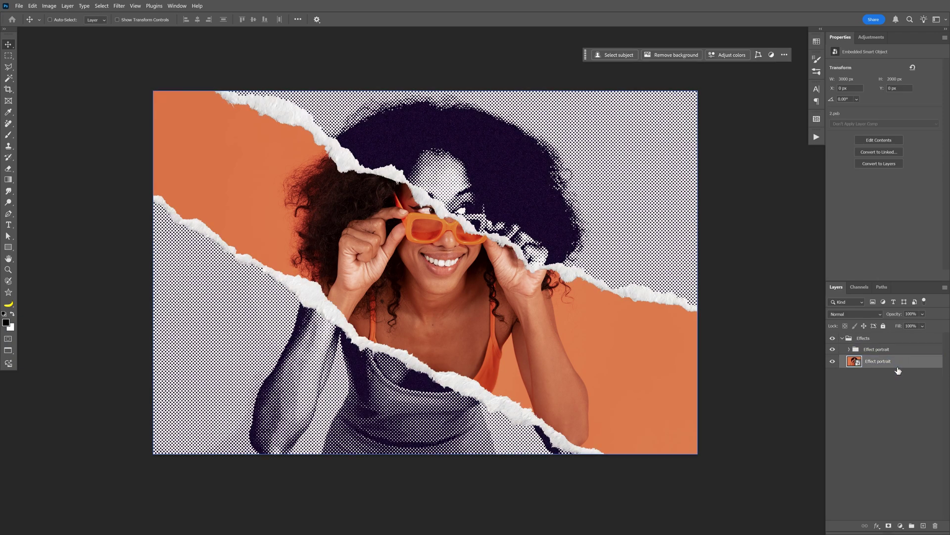
left_click(900, 526)
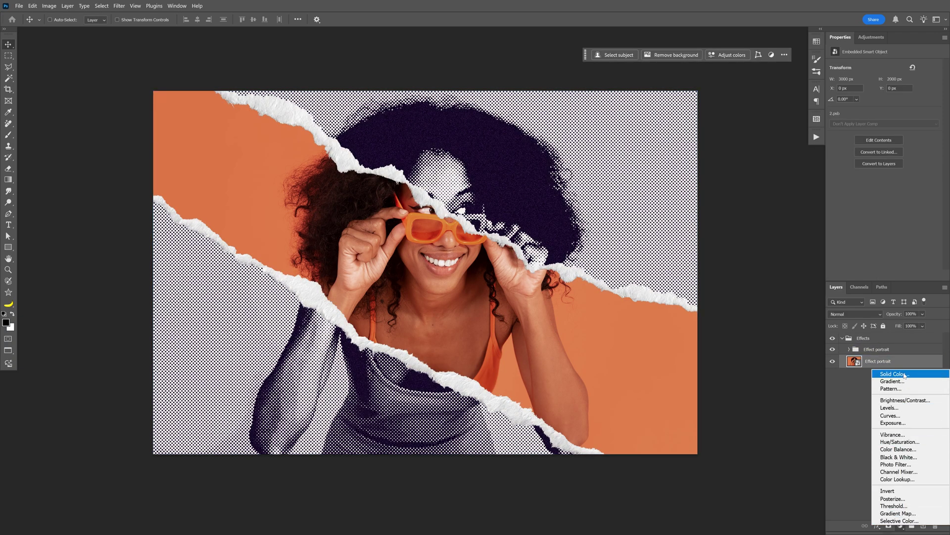
left_click(886, 374)
key("Return")
key("v")
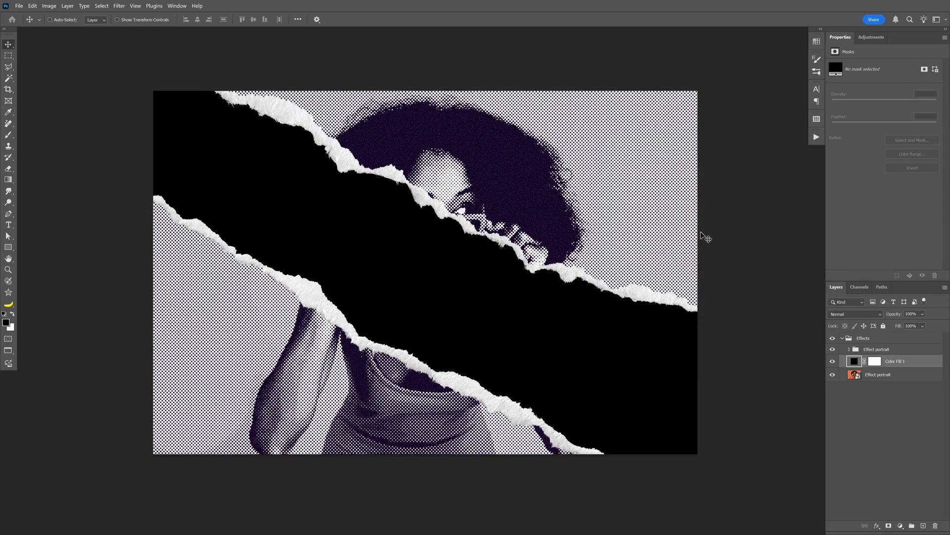
Step: Duplicate the black color fill into the Effect portrait group, clipped to the clipping mask layer
left_click(852, 350)
left_click(850, 350)
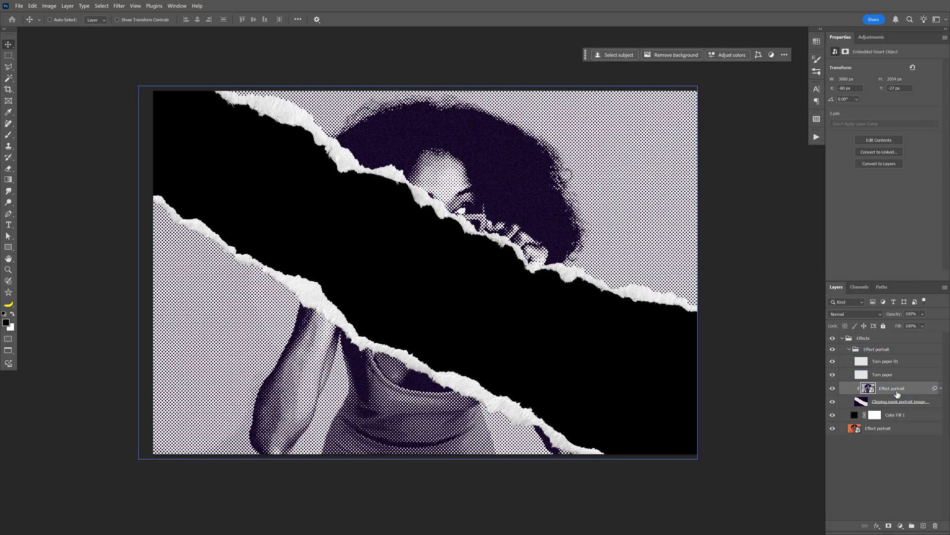
left_click(919, 417)
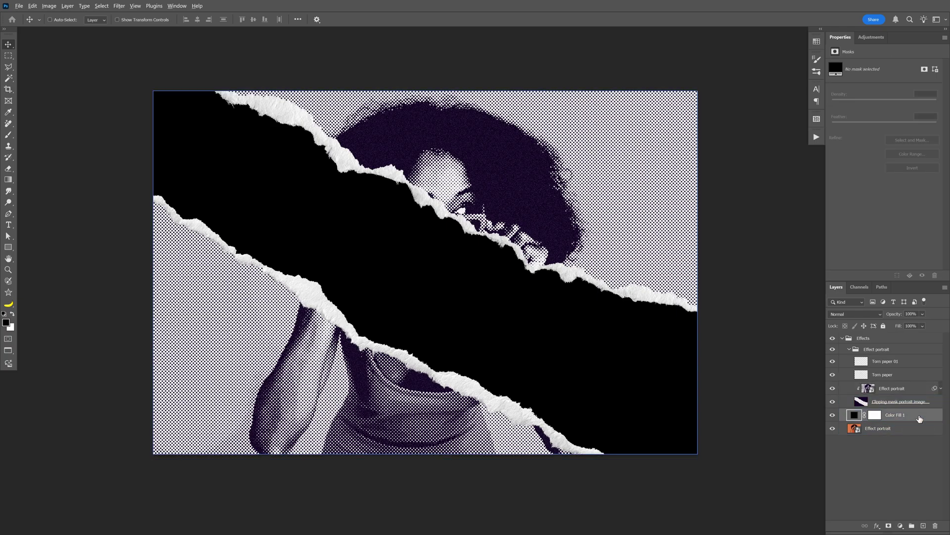
mouse_move(916, 417)
left_mouse_down()
mouse_move(915, 391)
mouse_move(915, 399)
left_mouse_up()
Step: Delete the halftone Effect portrait layer and the original Effect portrait image beneath the color fill
left_click(896, 390)
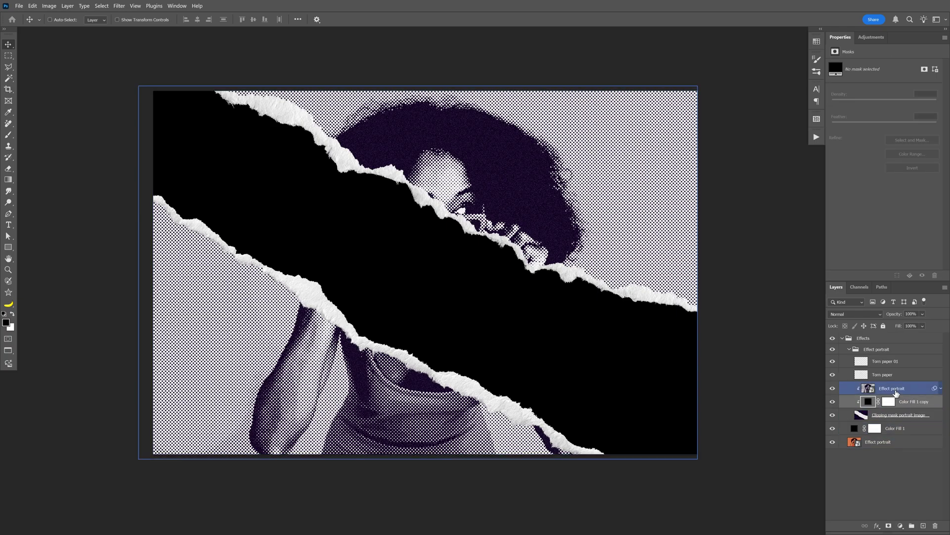
left_click(832, 389)
left_click(894, 390)
key("Delete")
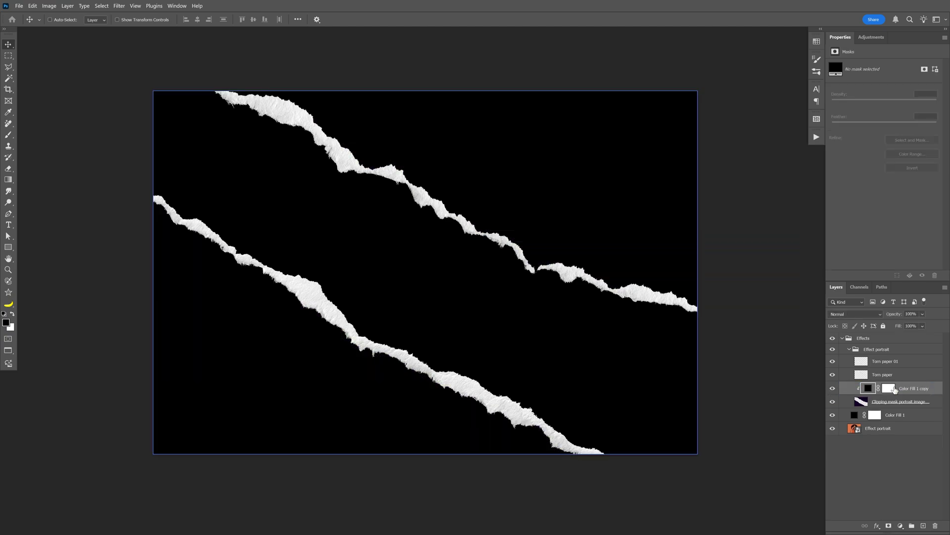
left_click(891, 428)
key("Delete")
Step: Select all remaining layers from the Color Fill up to the Effects group and merge them into one torn paper layer
left_click(888, 361)
left_click(889, 342)
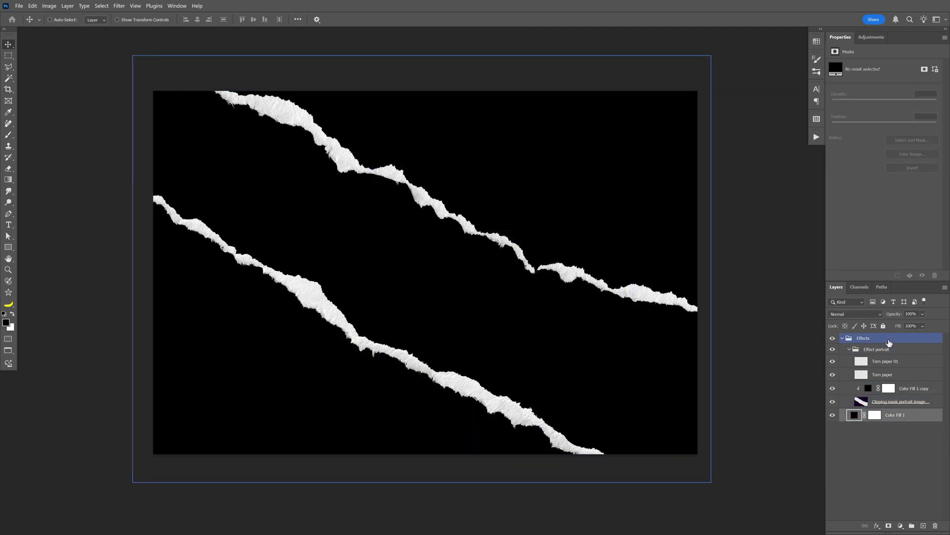
right_click(890, 343)
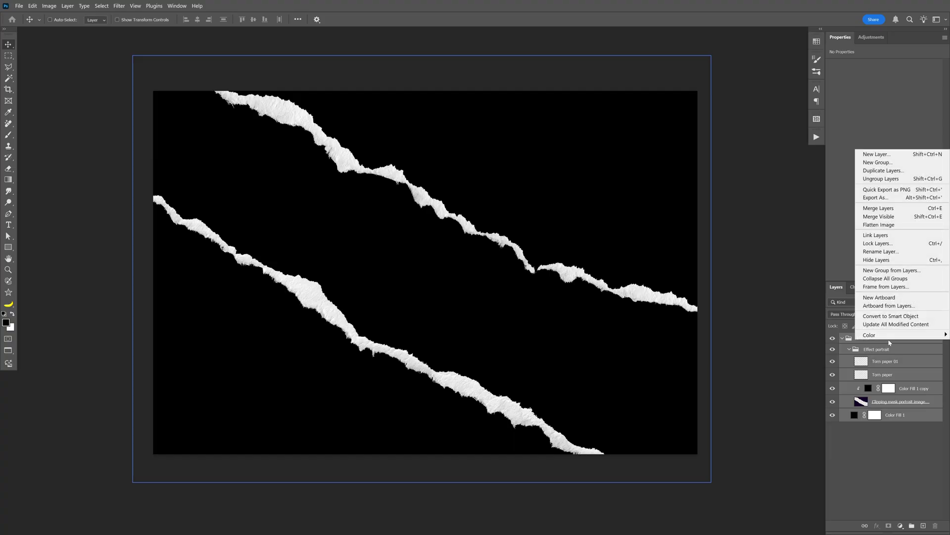
left_click(909, 212)
Step: Select the upper white torn paper strip with the Magic Wand, adding its separate end section to the selection
scroll(255, 454, "up", 4)
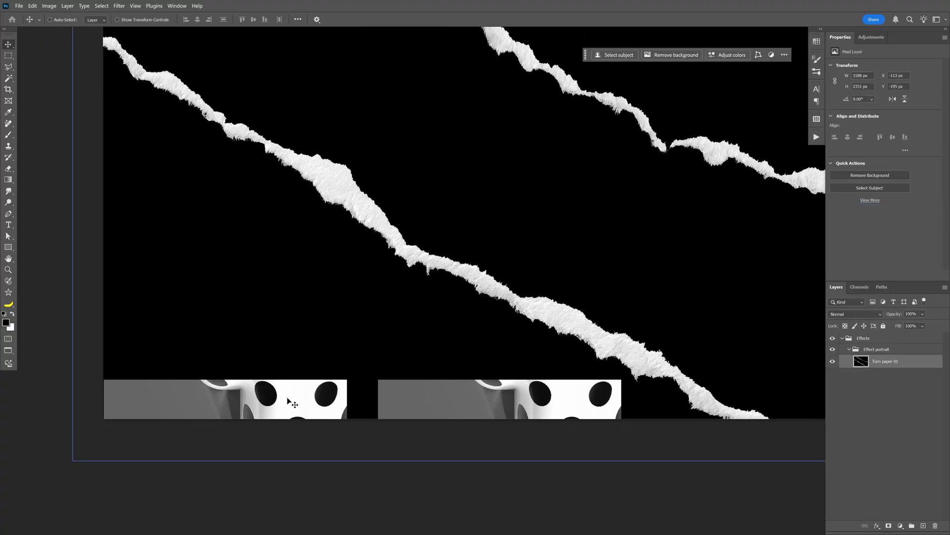
scroll(289, 401, "down", 5)
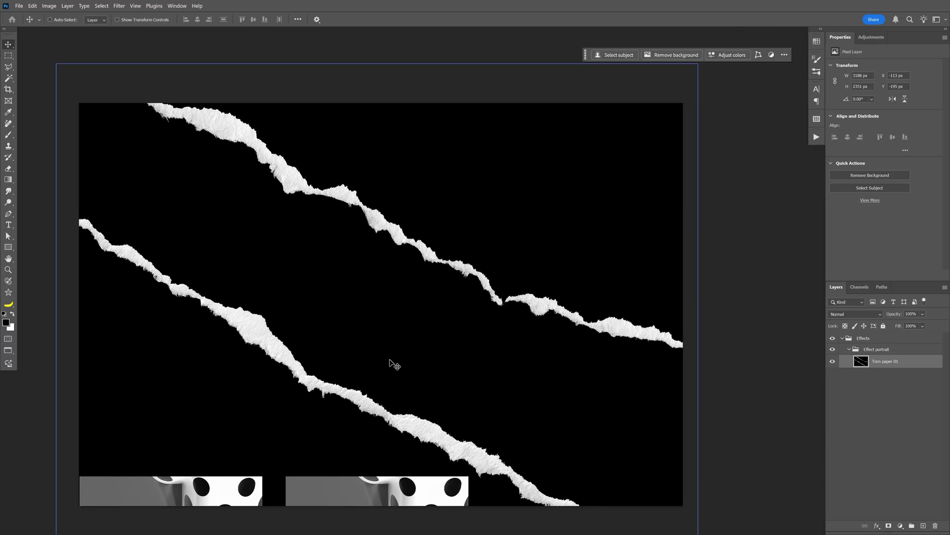
left_click(5, 79)
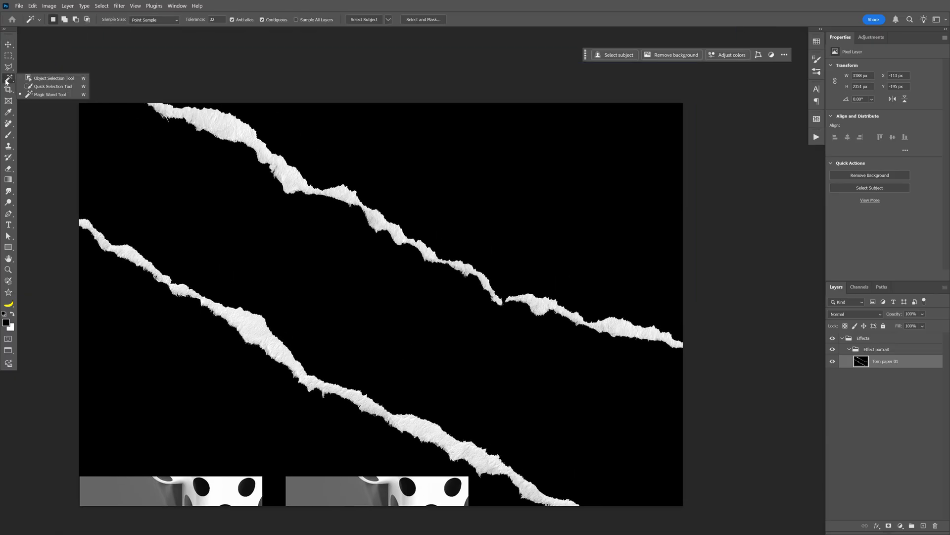
left_click(63, 95)
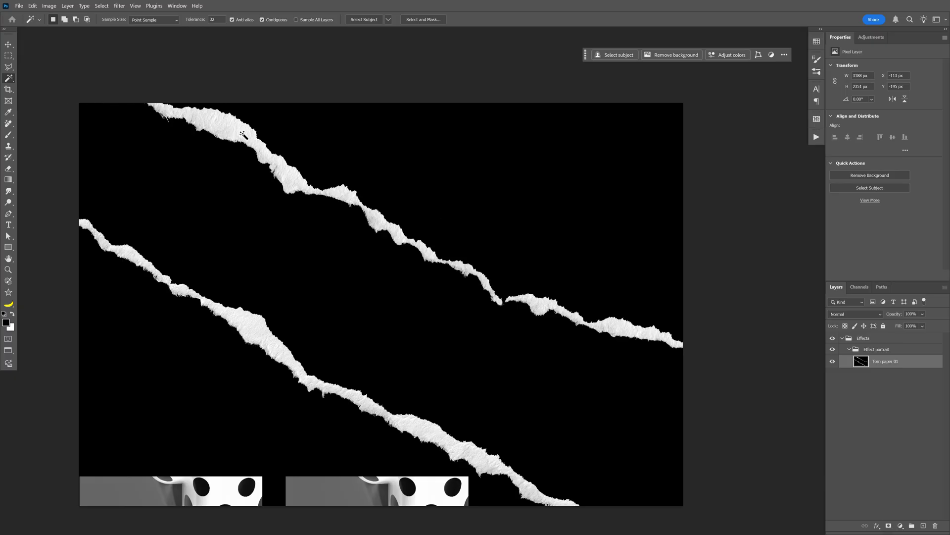
left_click(284, 177)
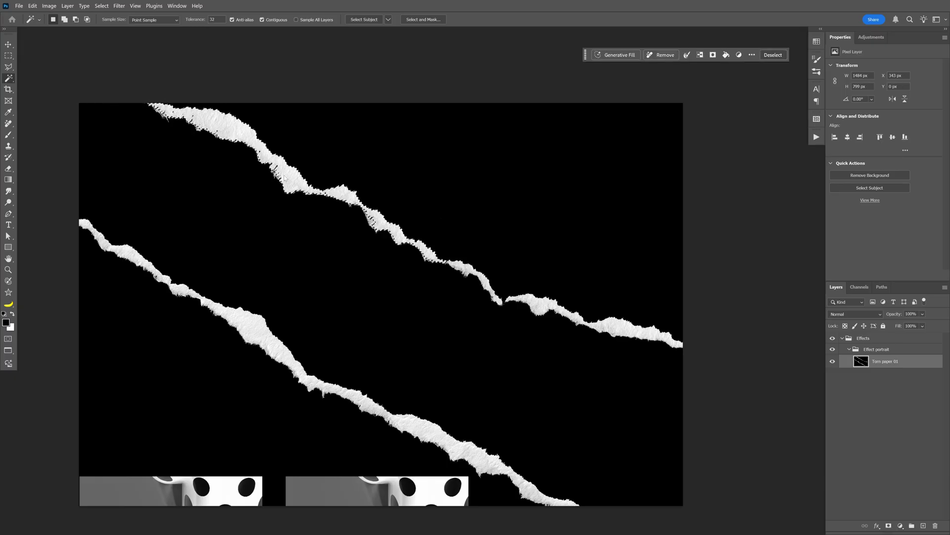
scroll(378, 228, "up", 3)
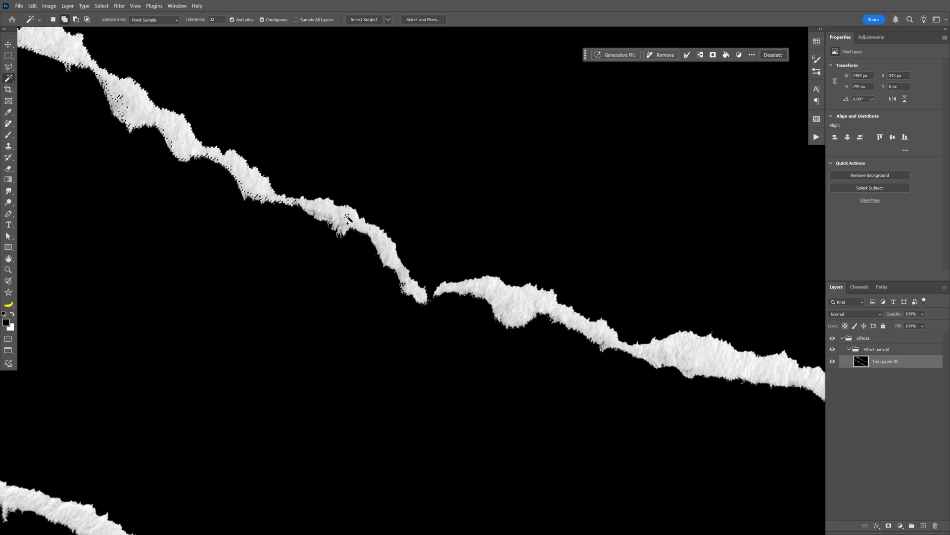
left_click(475, 286, "shift")
scroll(474, 286, "down", 3)
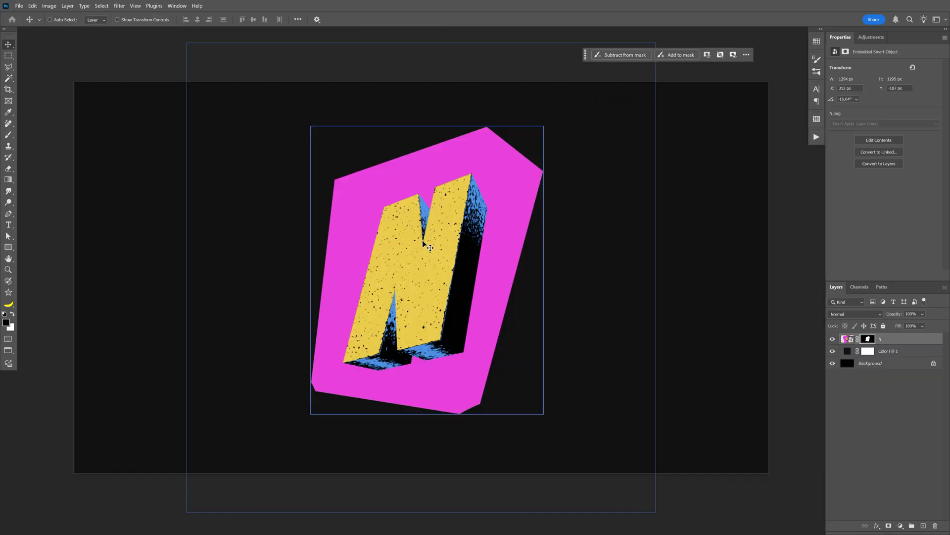
Step: Paste the torn paper strip over the masked N artwork, scale it to 50.83% and rotate it about -25.38° so it runs horizontally
key("ctrl")
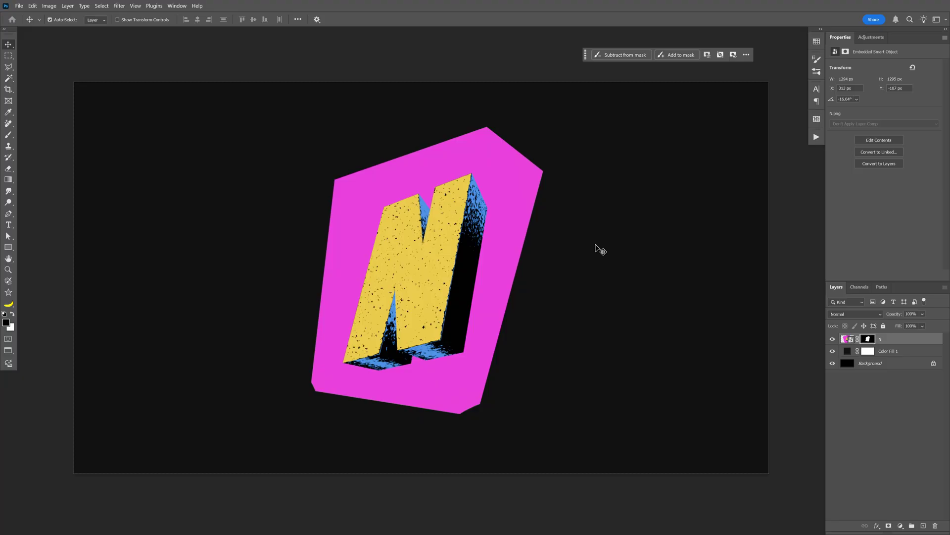
key("ctrl+v")
key("ctrl+t")
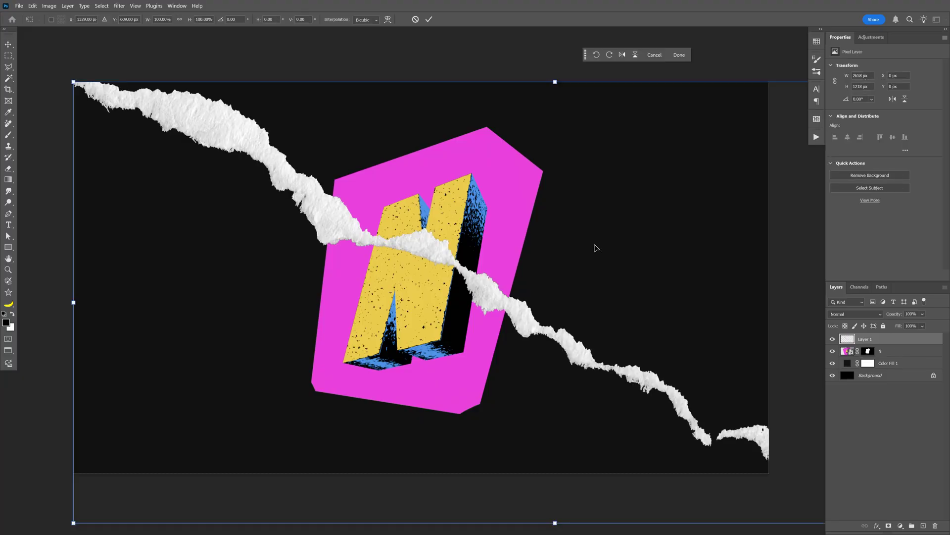
left_click_drag(74, 81, 308, 211)
left_click_drag(474, 251, 275, 224)
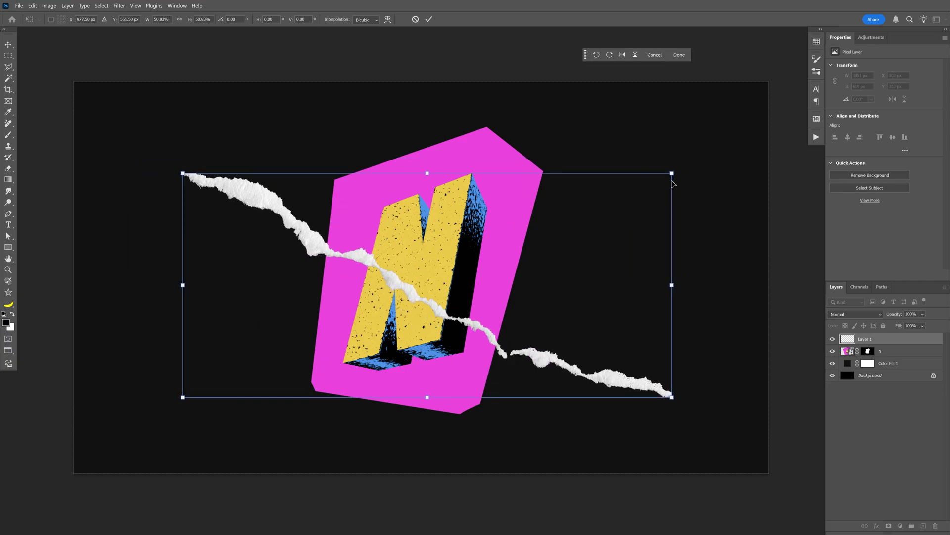
left_click_drag(680, 170, 611, 82)
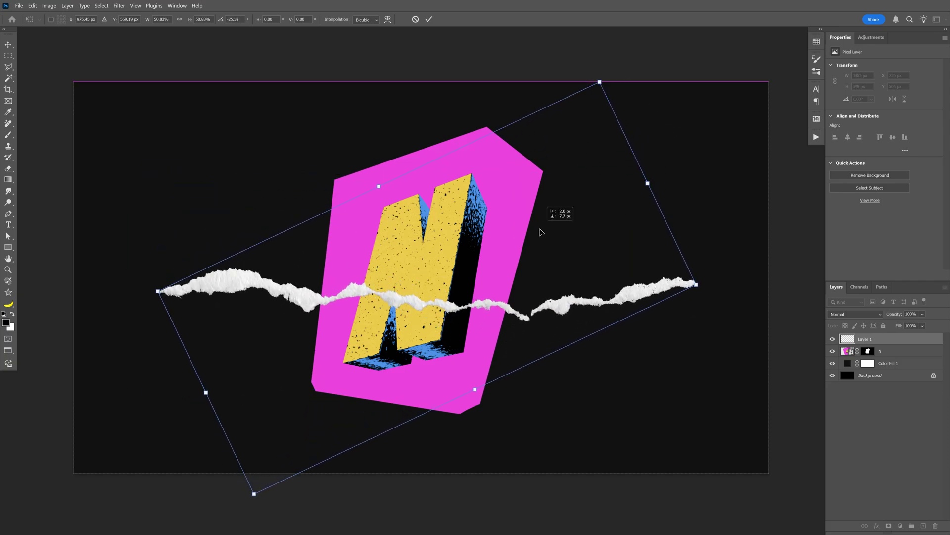
key("Return")
Step: Stretch the torn strip to about 121.61% width and flatten it to about 78.35% height across the letter
key("ctrl+t")
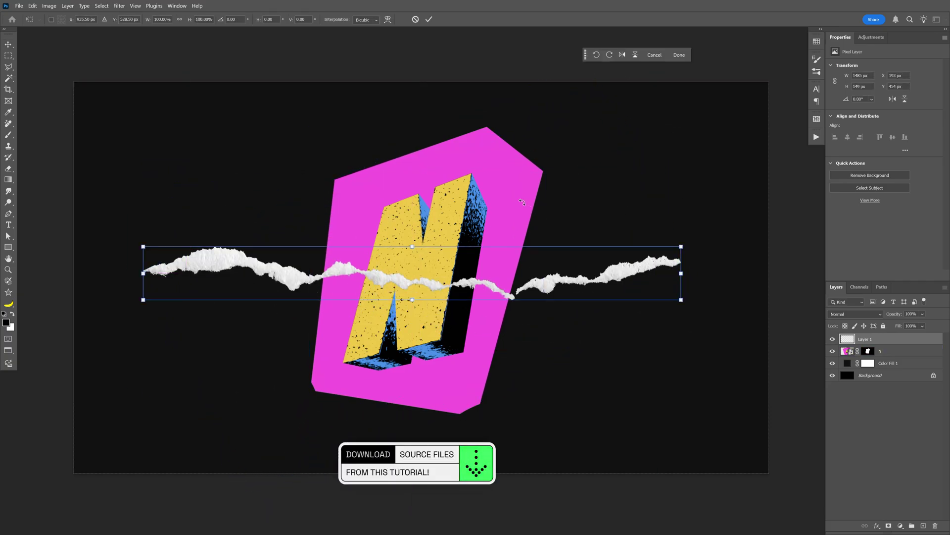
left_click_drag(413, 246, 409, 268)
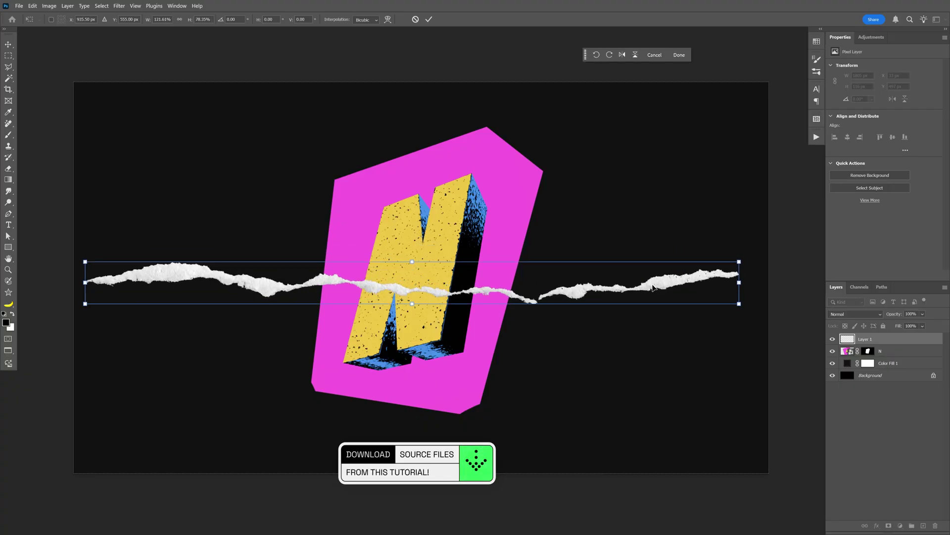
key("Return")
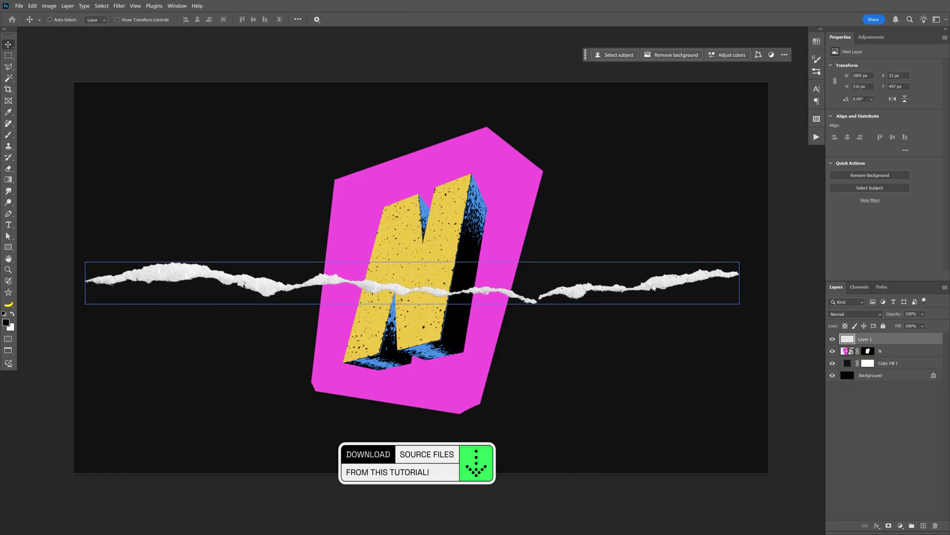
Step: Rotate the torn strip about 8° and move it onto the lower edge of the pink shape
key("ctrl+t")
left_click_drag(91, 266, 312, 347)
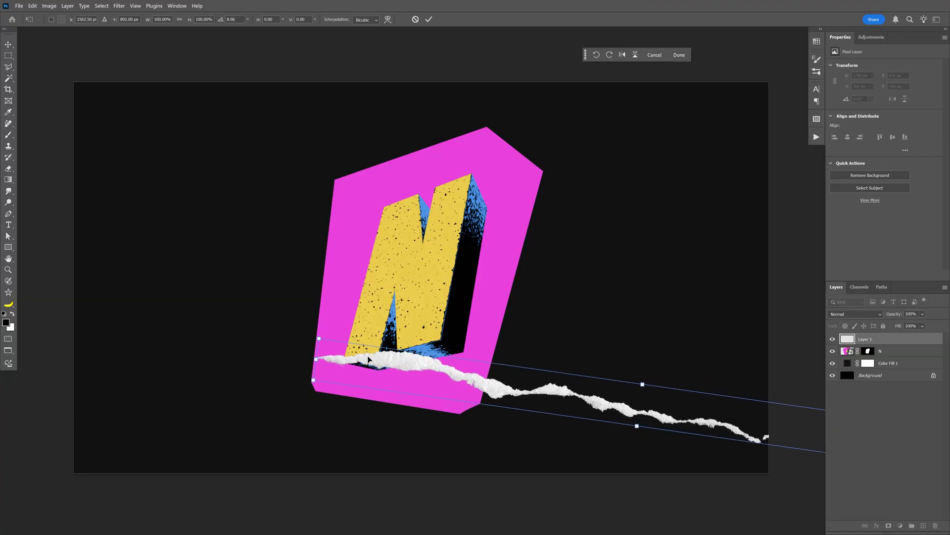
left_click_drag(369, 358, 358, 388)
key("Return")
Step: Use Puppet Warp to pin the strip along the shape's lower edge and bend it upward at the lower right corner
left_click(32, 5)
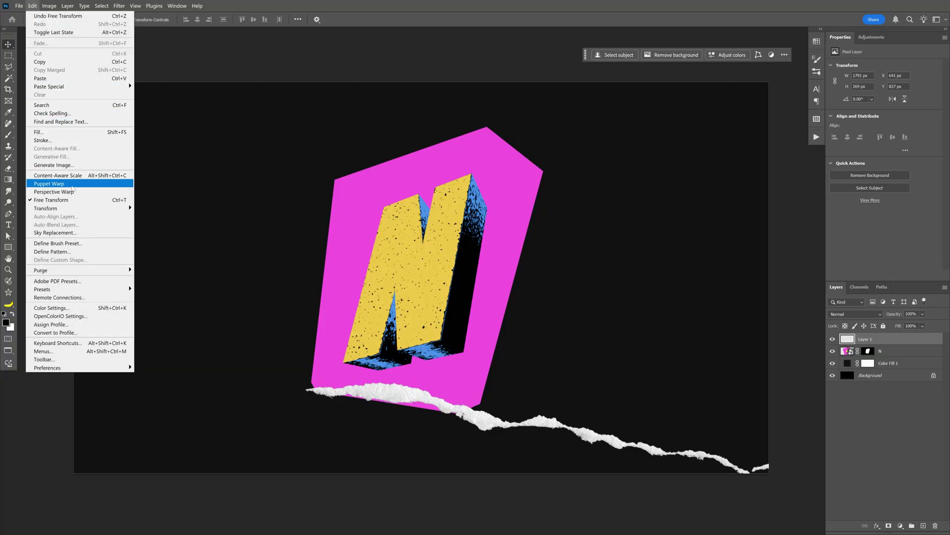
left_click(74, 186)
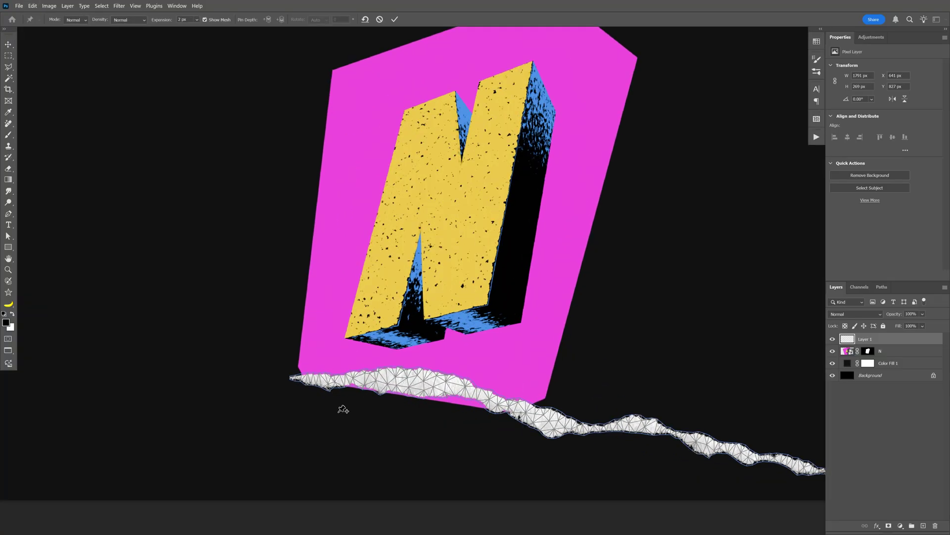
scroll(343, 409, "up", 2)
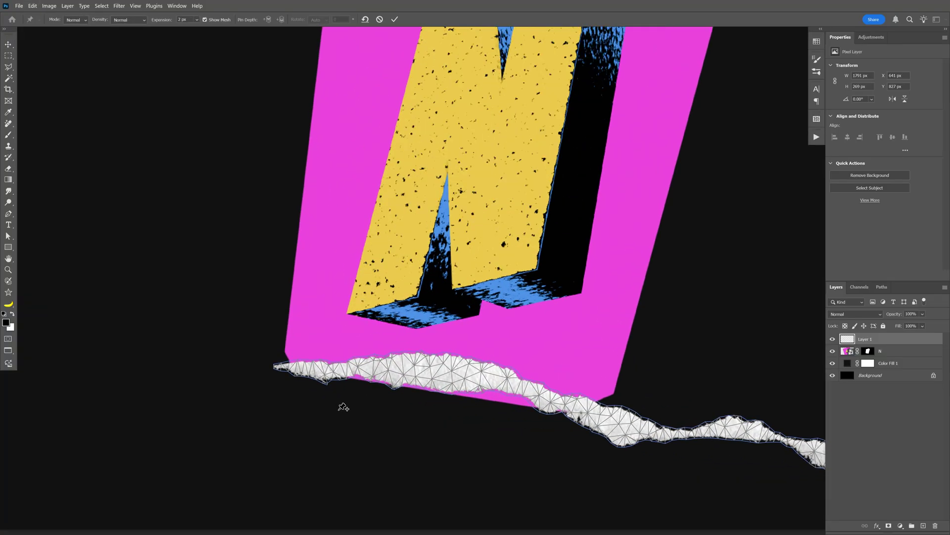
left_click(295, 367)
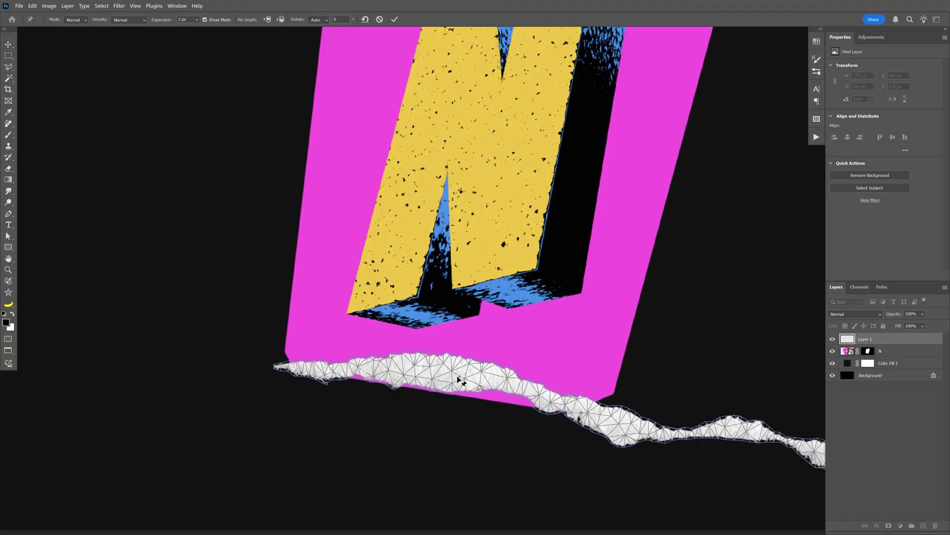
left_click_drag(459, 376, 459, 379)
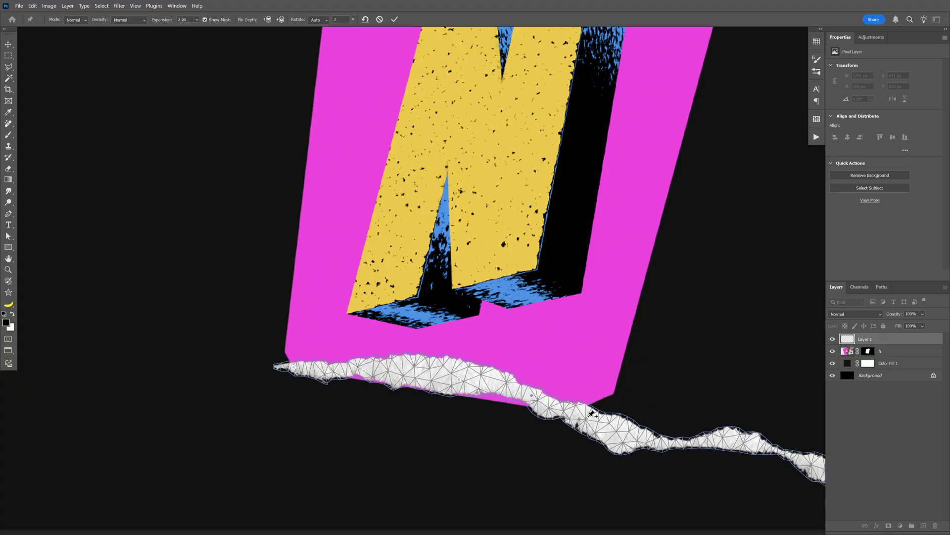
left_click_drag(587, 414, 610, 355)
Step: Pin and bend the strip so it follows the shape's long right edge up to the upper right corner
scroll(608, 352, "down", 3)
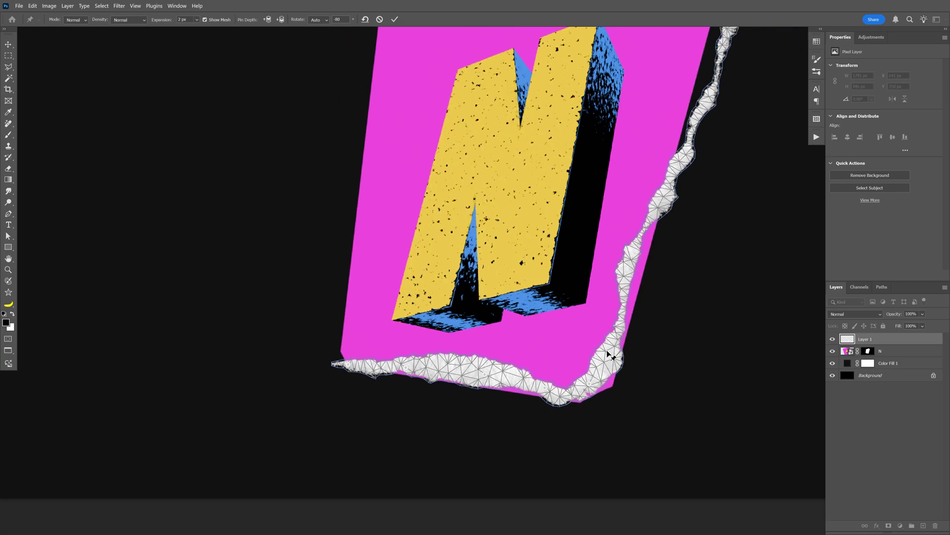
left_click(582, 291)
left_click_drag(649, 292, 551, 351)
left_click(545, 401)
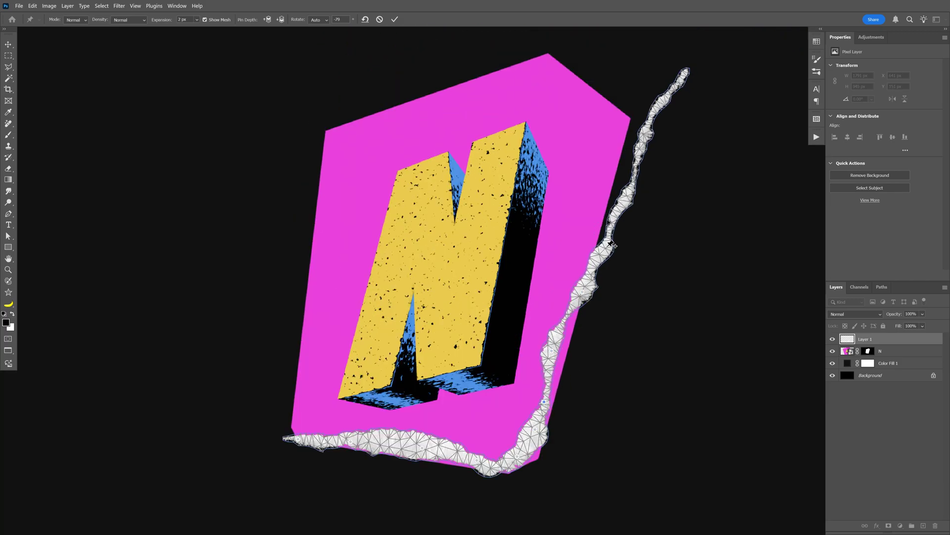
mouse_move(608, 244)
left_mouse_down()
mouse_move(593, 239)
mouse_move(601, 241)
left_mouse_up()
left_click(621, 162)
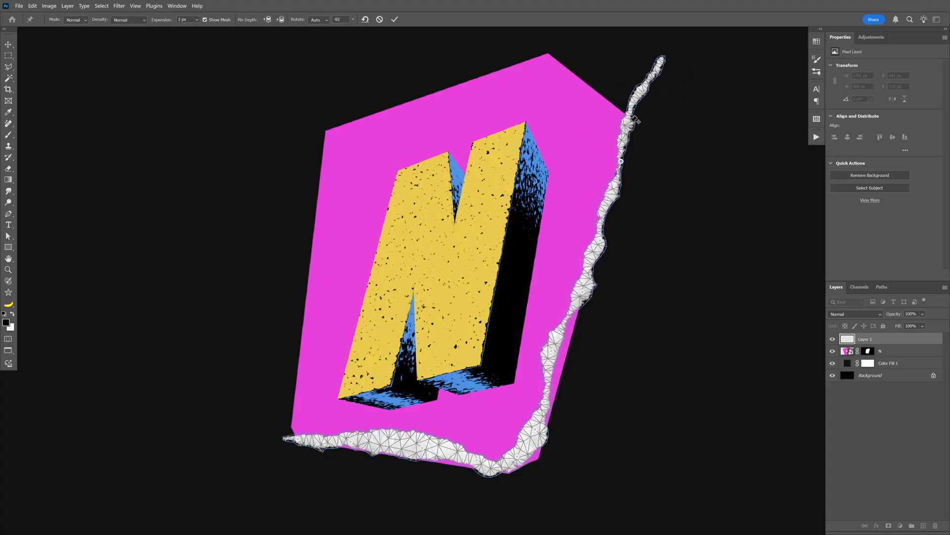
Step: Bend the strip around the upper right corner and bring its remaining end over to run along the shape's top edge
left_click_drag(642, 89, 556, 59)
scroll(592, 316, "down", 3)
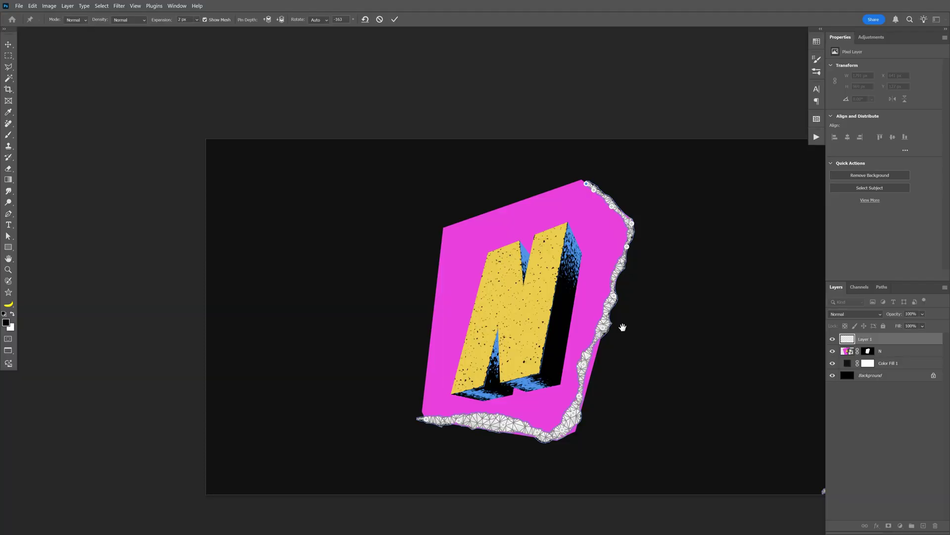
left_click_drag(622, 327, 402, 255)
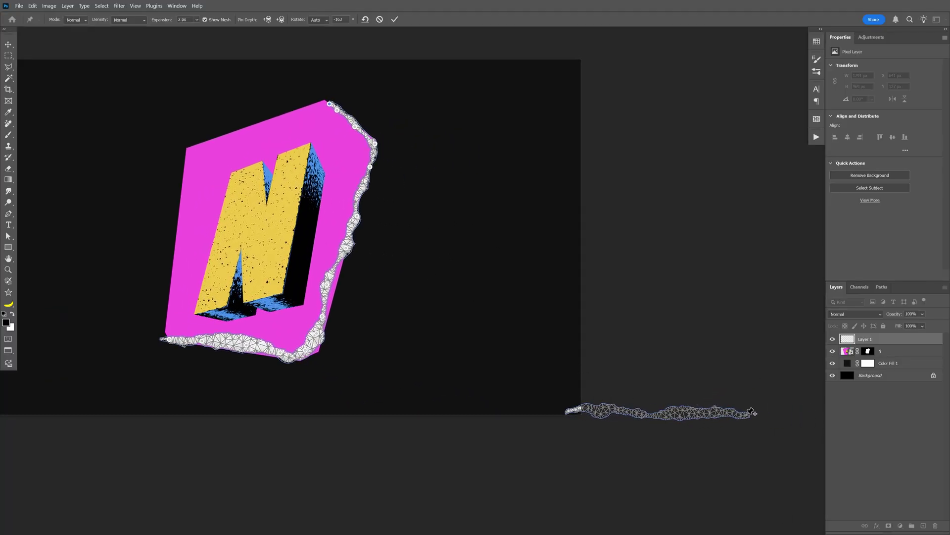
left_click_drag(747, 414, 320, 96)
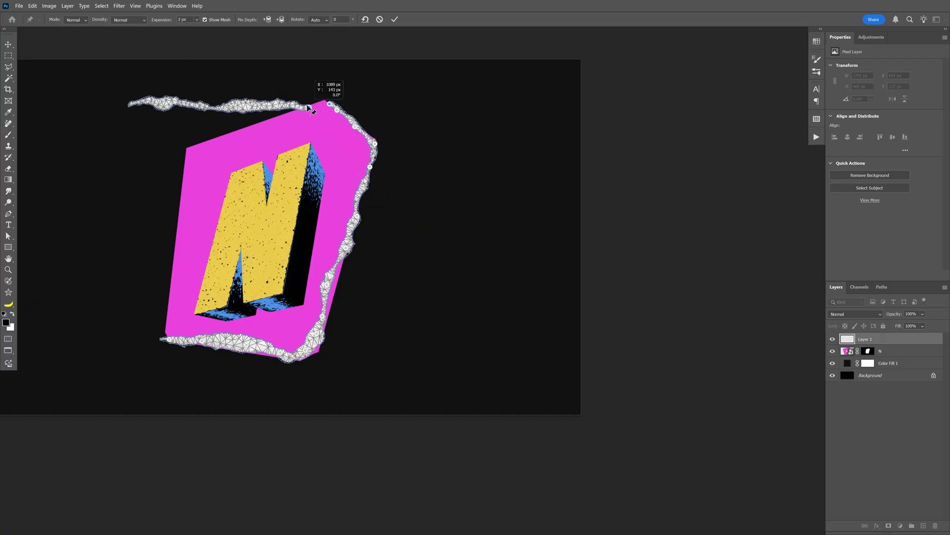
scroll(320, 95, "up", 4)
left_click_drag(463, 169, 501, 179)
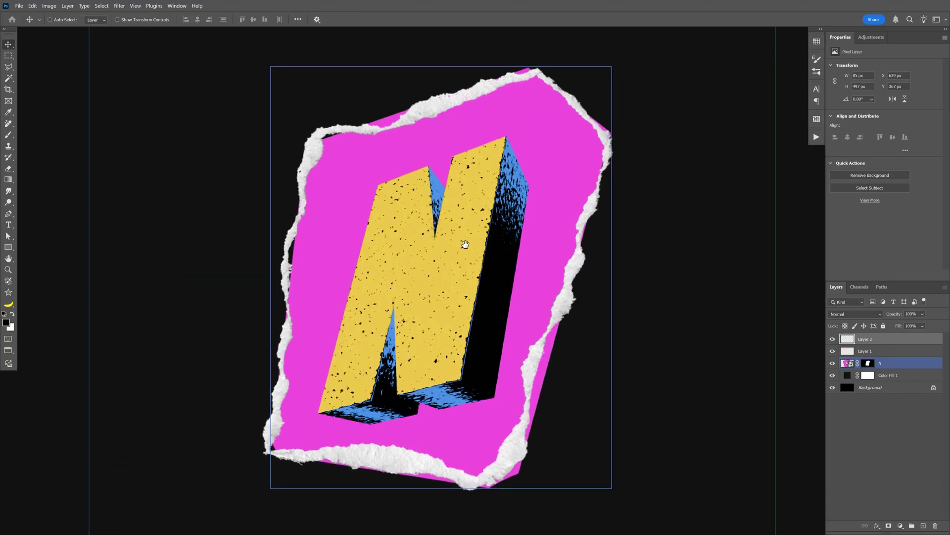
Step: Paint black on the N layer's mask with the Brush to hide the pink outside the torn top edge
left_click(894, 365)
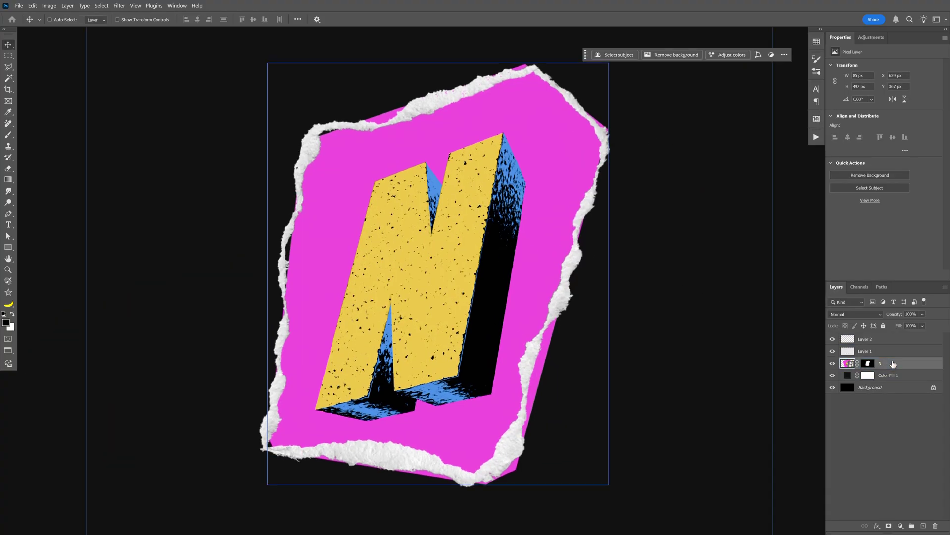
left_click(869, 364)
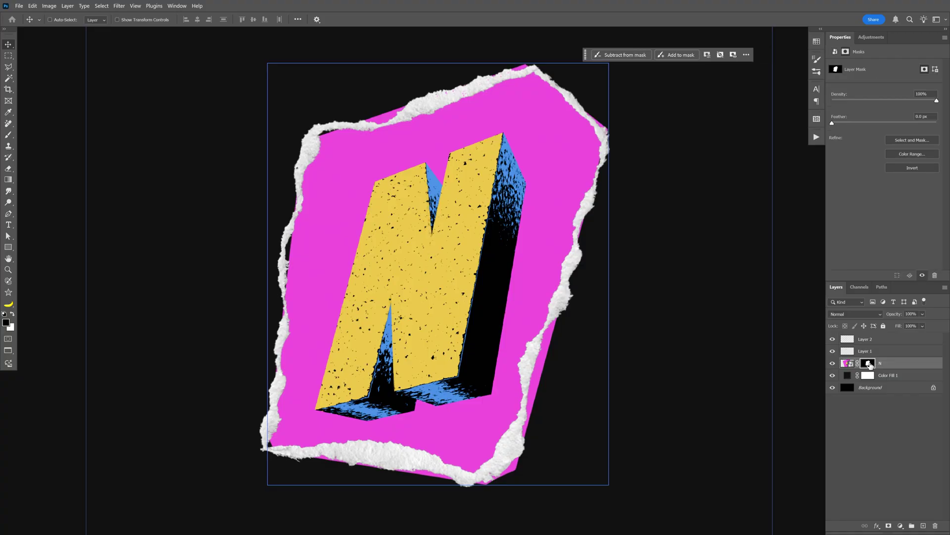
left_click(9, 135)
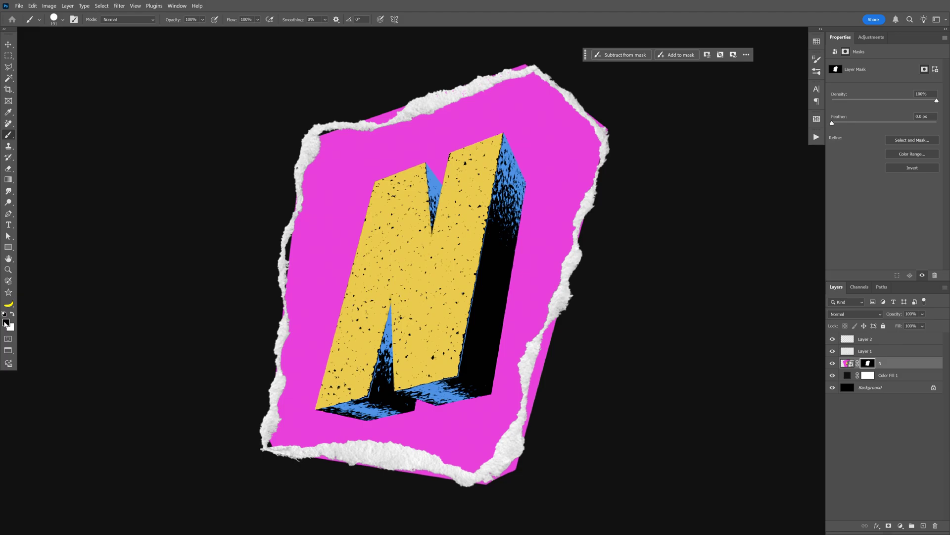
scroll(430, 133, "up", 3)
left_click_drag(431, 139, 435, 191)
scroll(385, 112, "up", 4)
mouse_move(391, 127)
left_mouse_down()
mouse_move(362, 127)
mouse_move(387, 123)
mouse_move(348, 150)
left_mouse_up()
left_click_drag(559, 188, 398, 233)
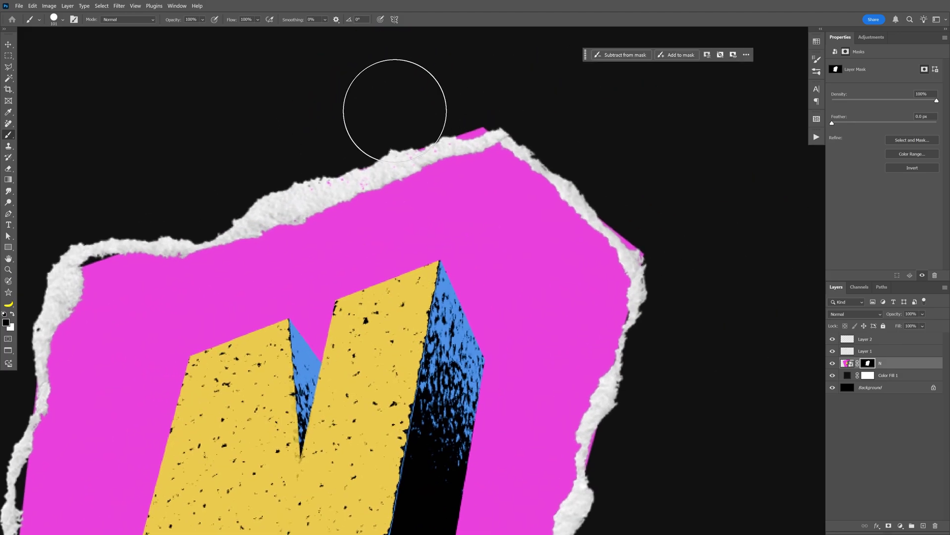
mouse_move(395, 110)
left_mouse_down()
mouse_move(481, 87)
mouse_move(296, 148)
mouse_move(343, 144)
left_mouse_up()
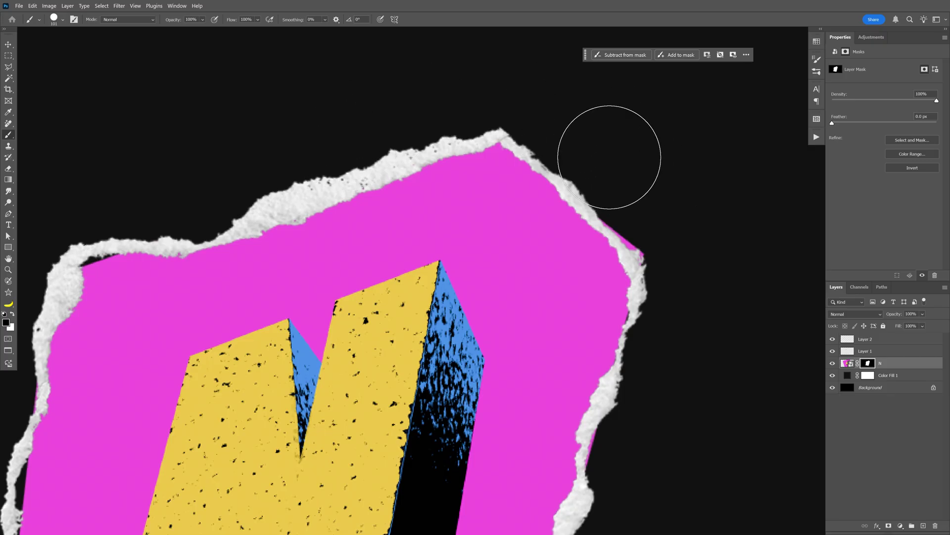
Step: Mask out the pink outside the torn right edge, and paint white on the mask to fill the gap beside the left strip
left_click_drag(614, 165, 674, 231)
left_click_drag(681, 341, 662, 141)
left_click_drag(643, 253, 617, 262)
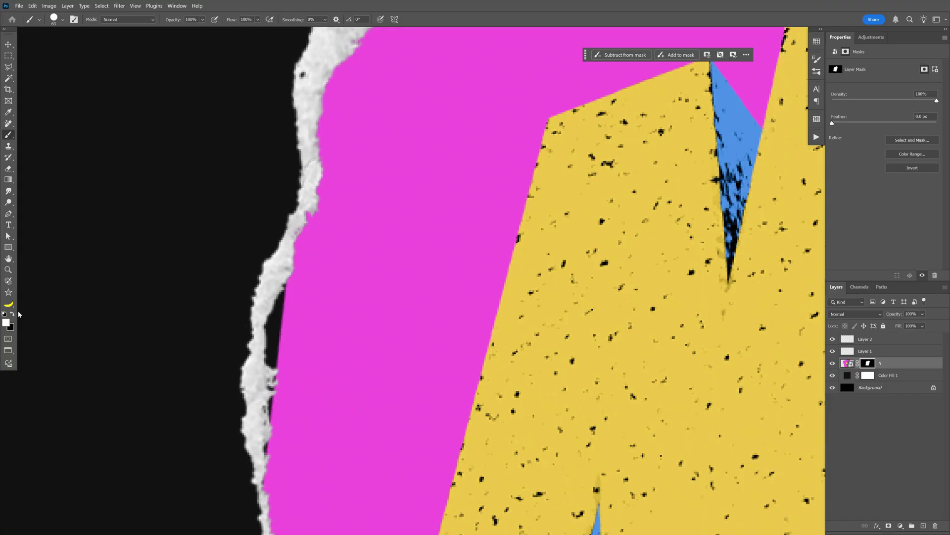
mouse_move(333, 352)
left_mouse_down()
mouse_move(324, 300)
mouse_move(310, 390)
mouse_move(318, 446)
left_mouse_up()
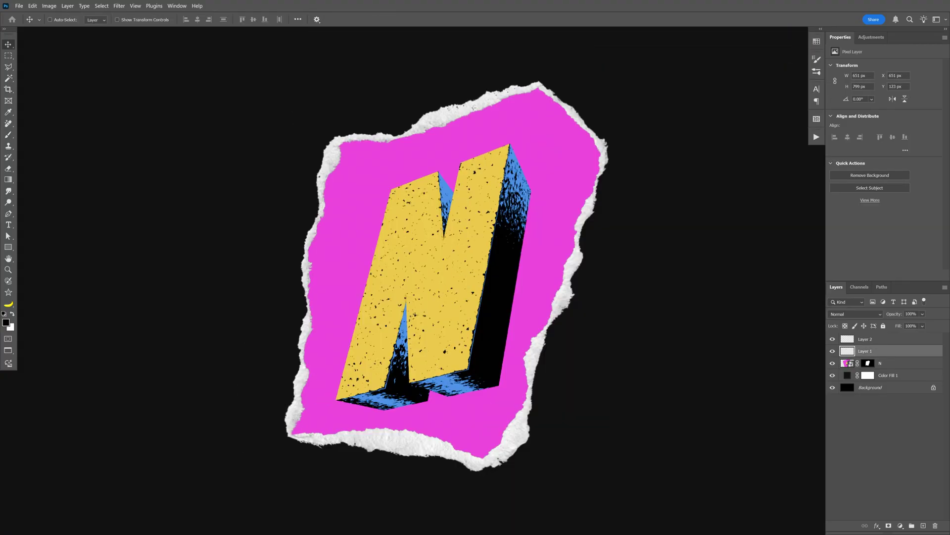
Step: Place the crinkled-paper-texture image directly above the N layer and clip it to that layer
left_click_drag(335, 209, 296, 240)
key("Return")
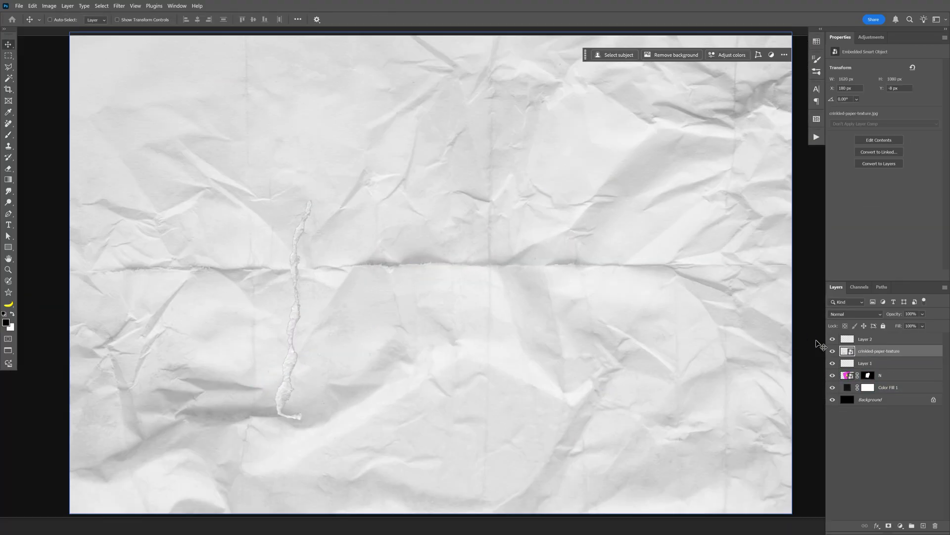
left_click_drag(883, 355, 884, 369)
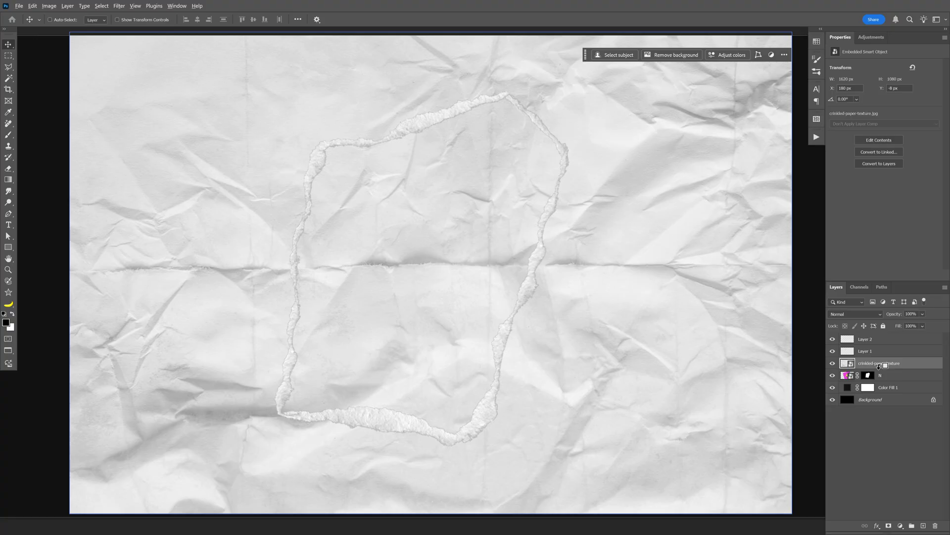
left_click(879, 367, "alt")
Step: Set the paper texture's blend mode to Multiply and shift the texture up and to the right over the artwork
left_click(846, 313)
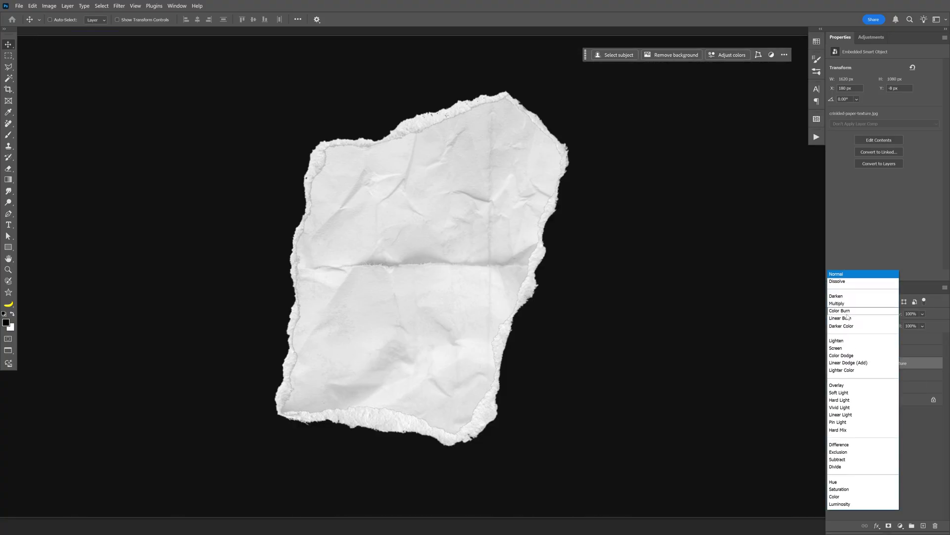
left_click(847, 304)
left_click_drag(367, 320, 559, 241)
key("ctrl+0")
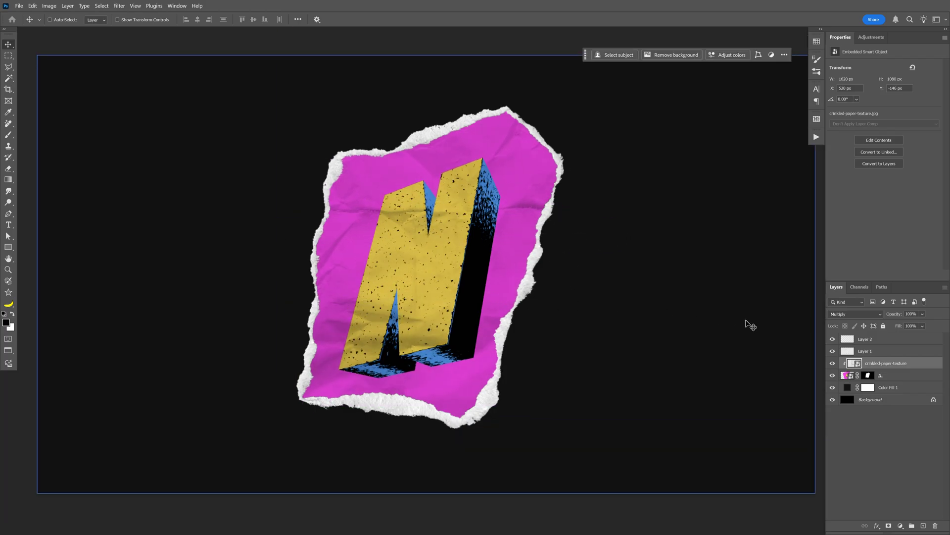
Step: Group the N layer, the clipped paper texture and both torn edge layers
left_click(894, 375)
left_click(892, 341, "shift")
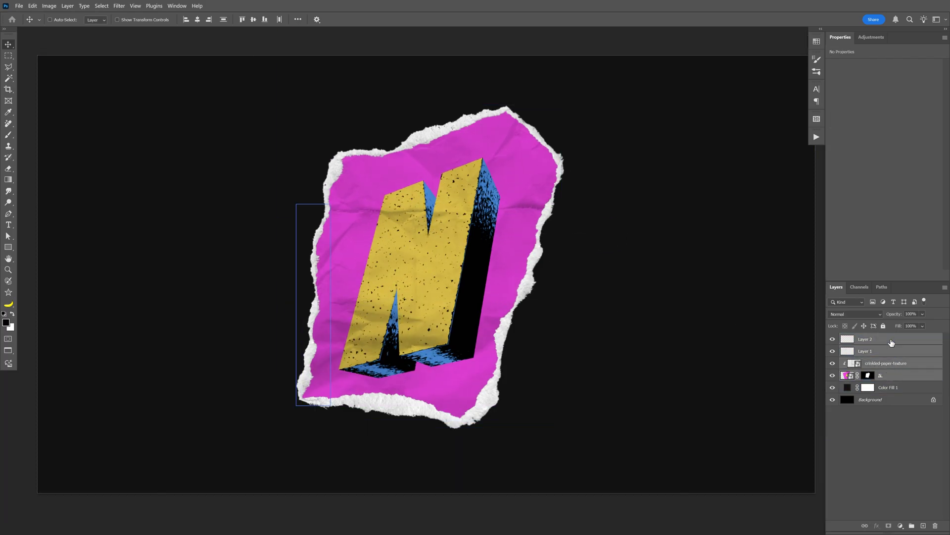
key("ctrl")
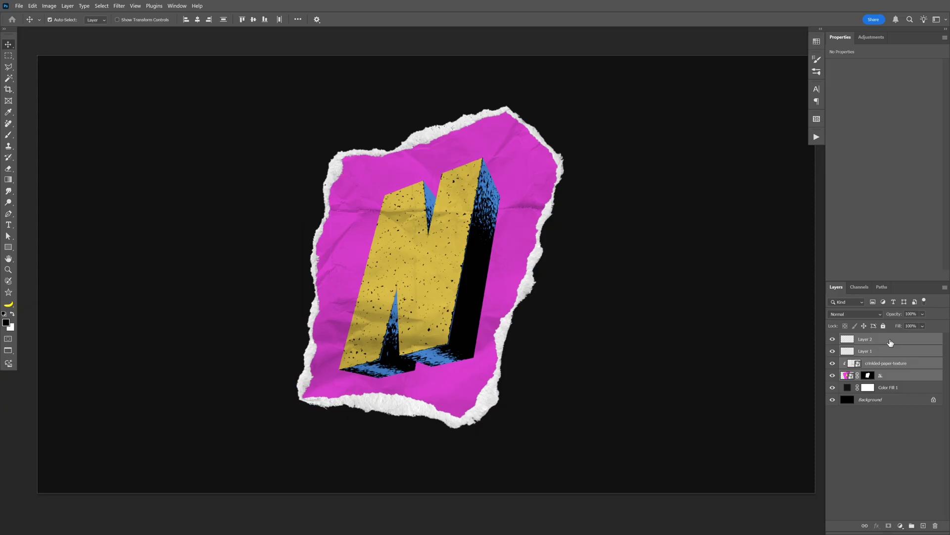
key("ctrl+g")
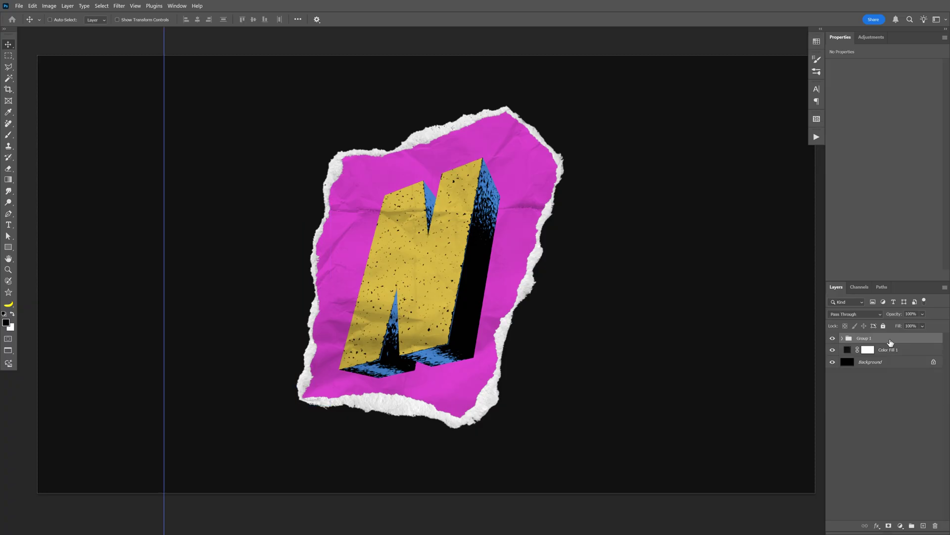
Step: Add a Drop Shadow to the group with 95% opacity, a 70° angle and a larger spread
double_click(890, 343)
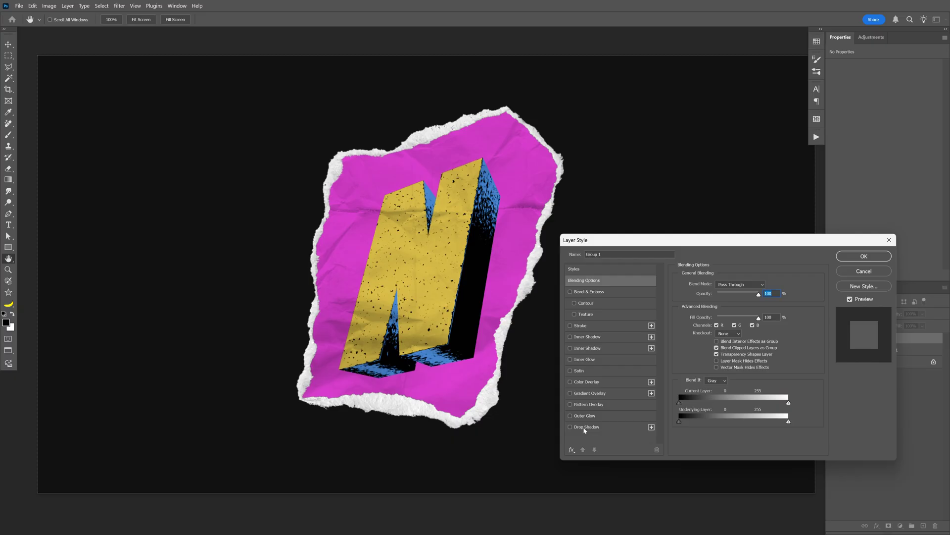
left_click(584, 428)
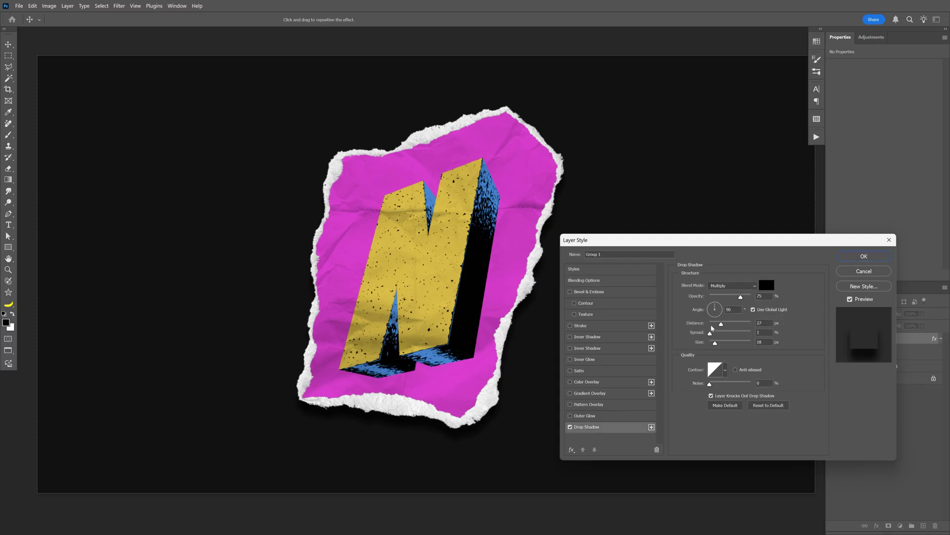
left_click(716, 306)
left_click_drag(740, 297, 749, 298)
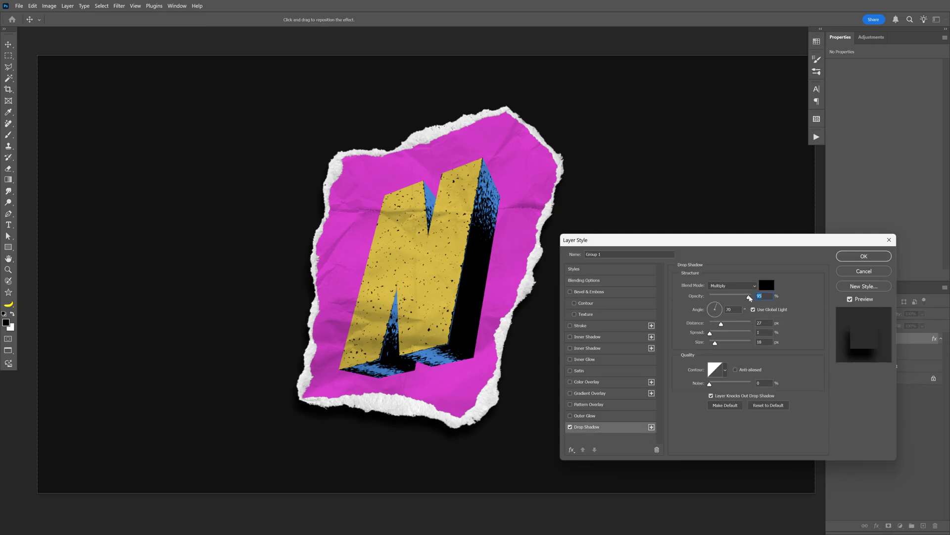
left_click_drag(711, 333, 724, 334)
left_click(864, 256)
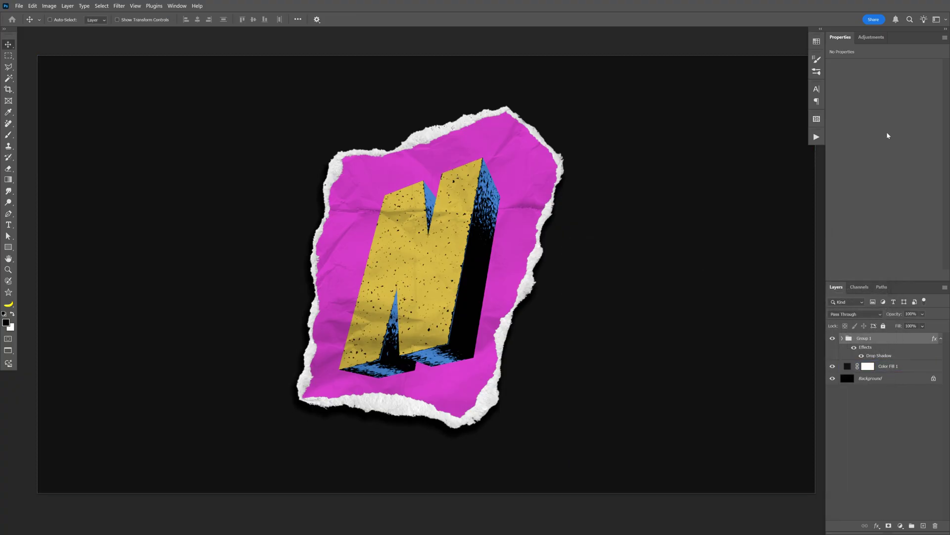